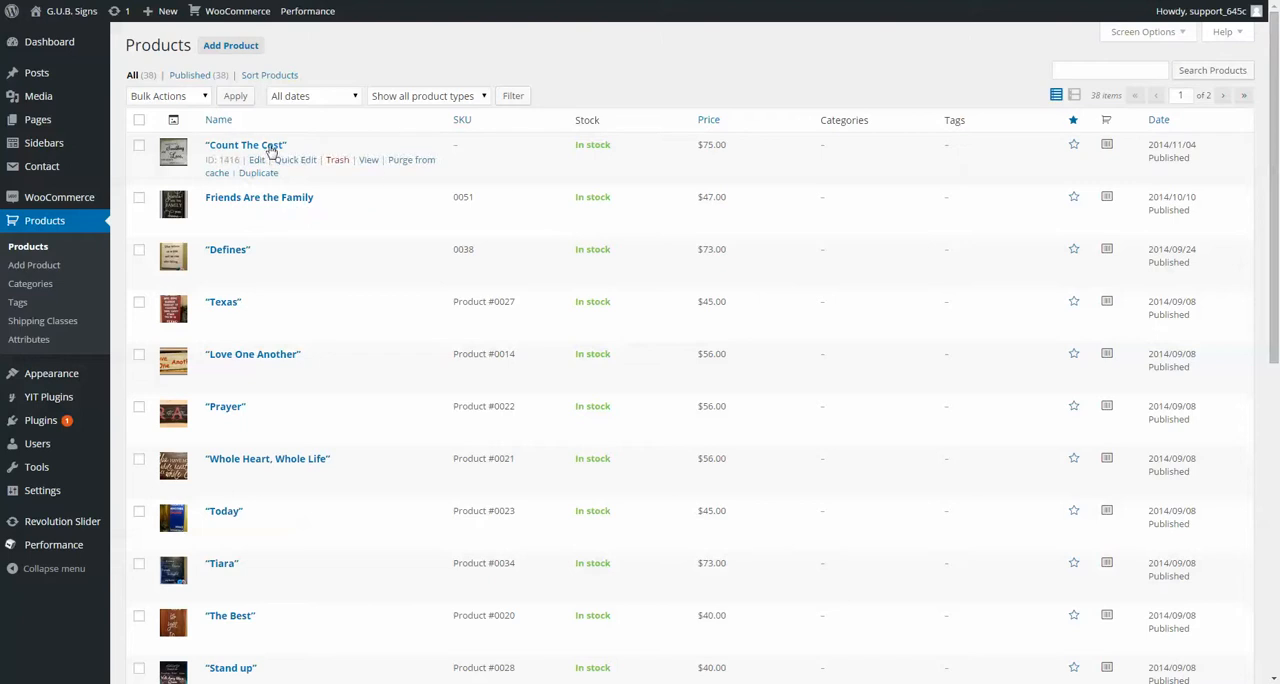
Step: Open the "Count The Cost" product for editing and dismiss the distraction-free writing tip
left_click(262, 147)
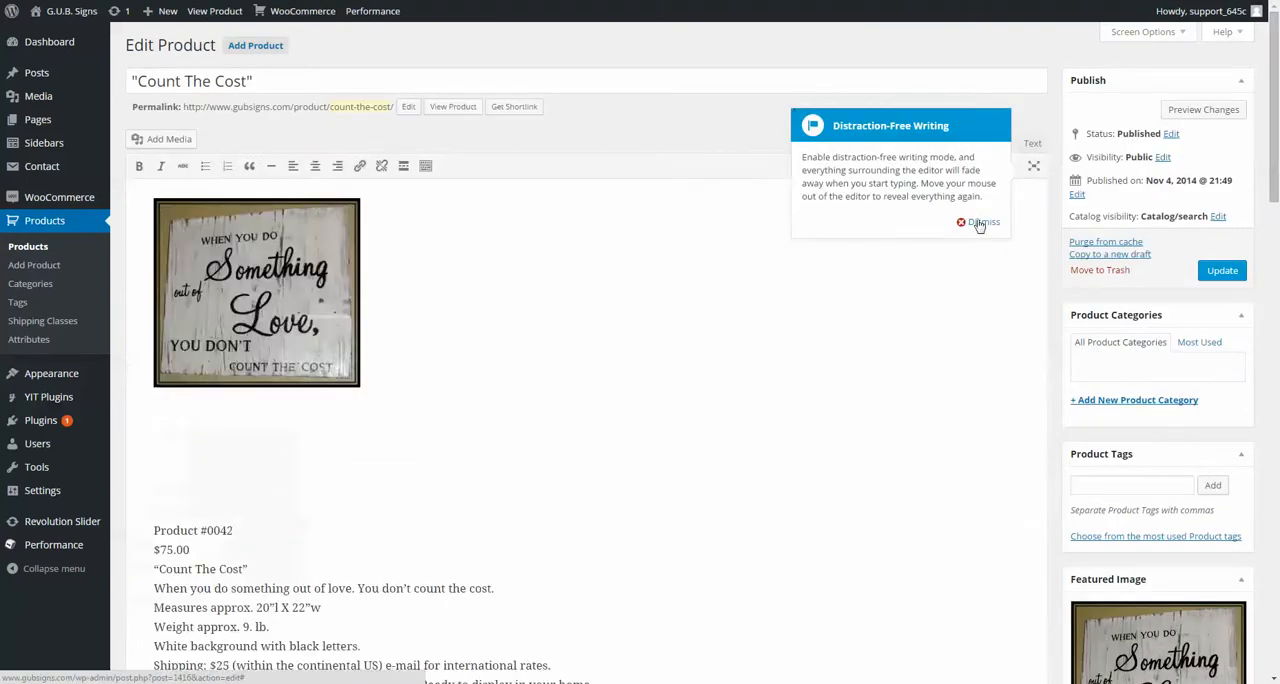
left_click(980, 222)
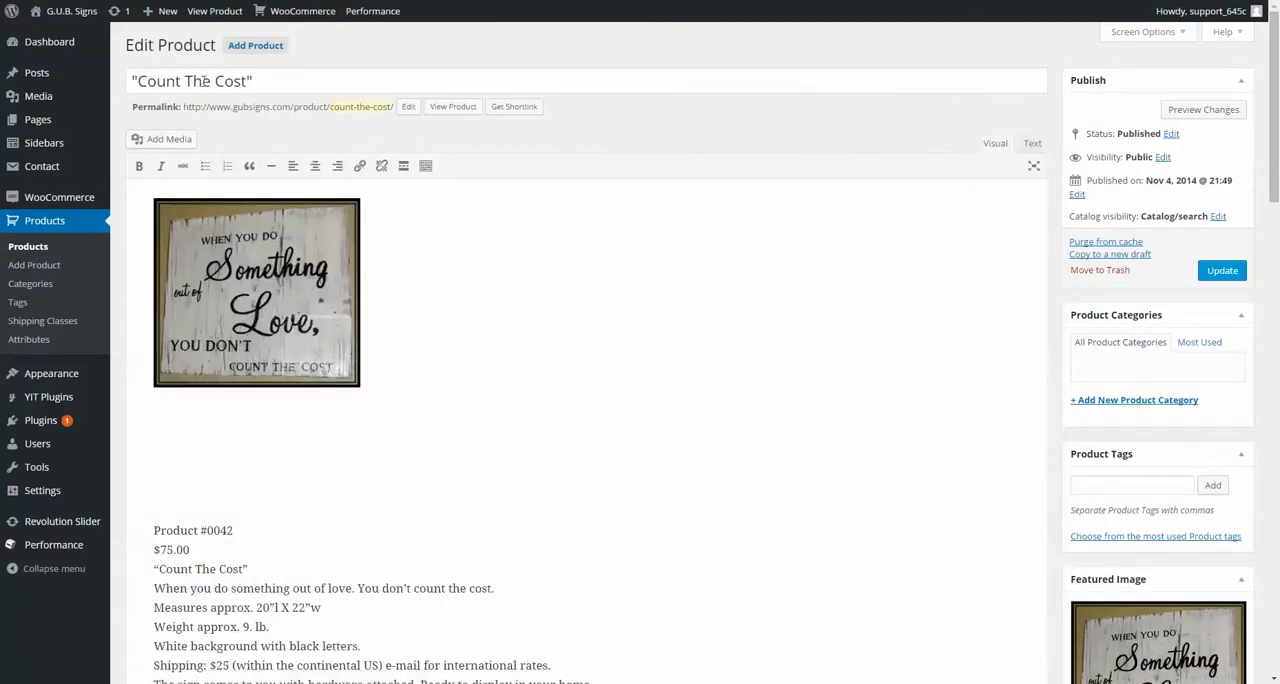
scroll(523, 211, "down", 3)
scroll(245, 200, "up", 3)
Step: Add the test text "awefawfe" above the product number in the description and bold part of it
scroll(397, 322, "down", 2)
left_click(270, 419)
type("awefawfe")
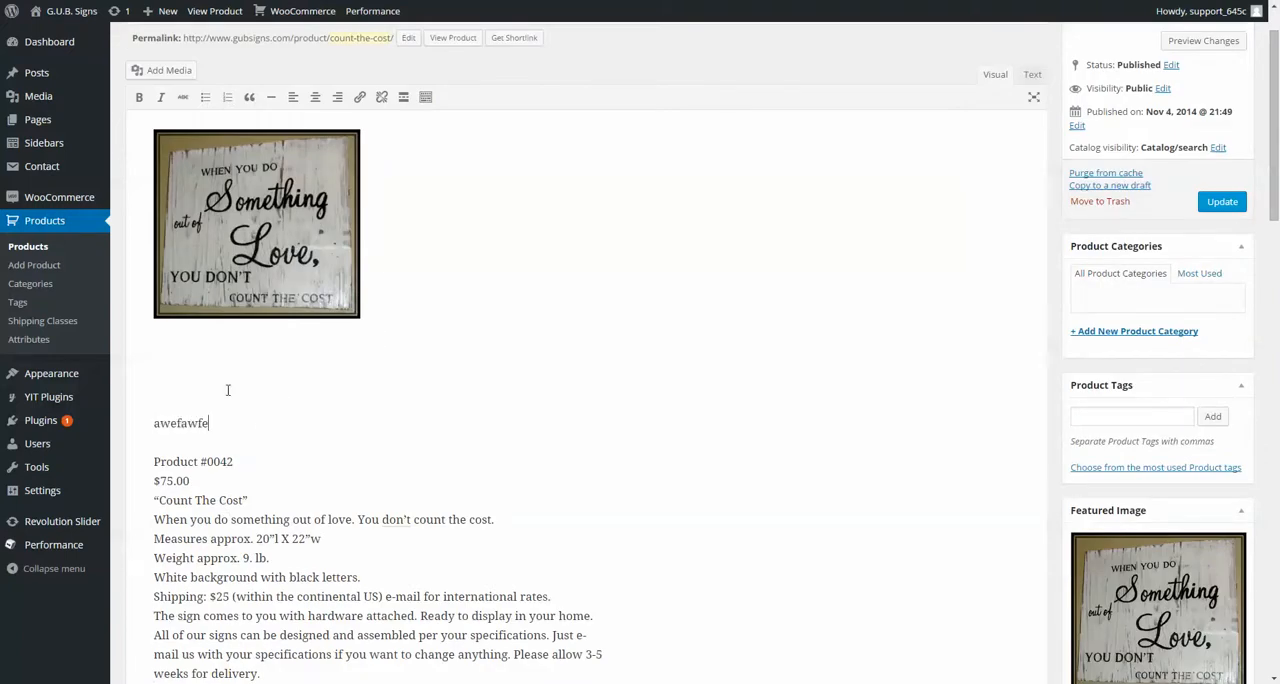
left_click_drag(203, 423, 160, 423)
left_click(139, 96)
Step: Show and hide the additional formatting tools, and delete the test text from the product description
scroll(156, 103, "up", 2)
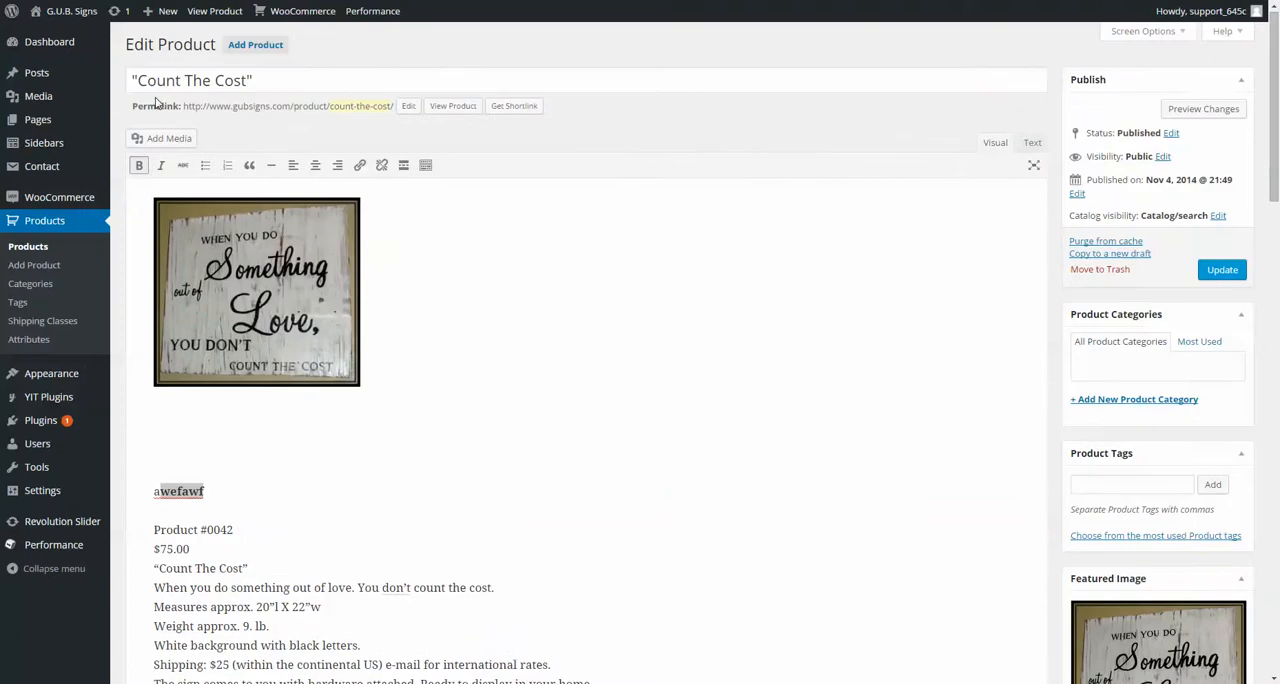
left_click(426, 165)
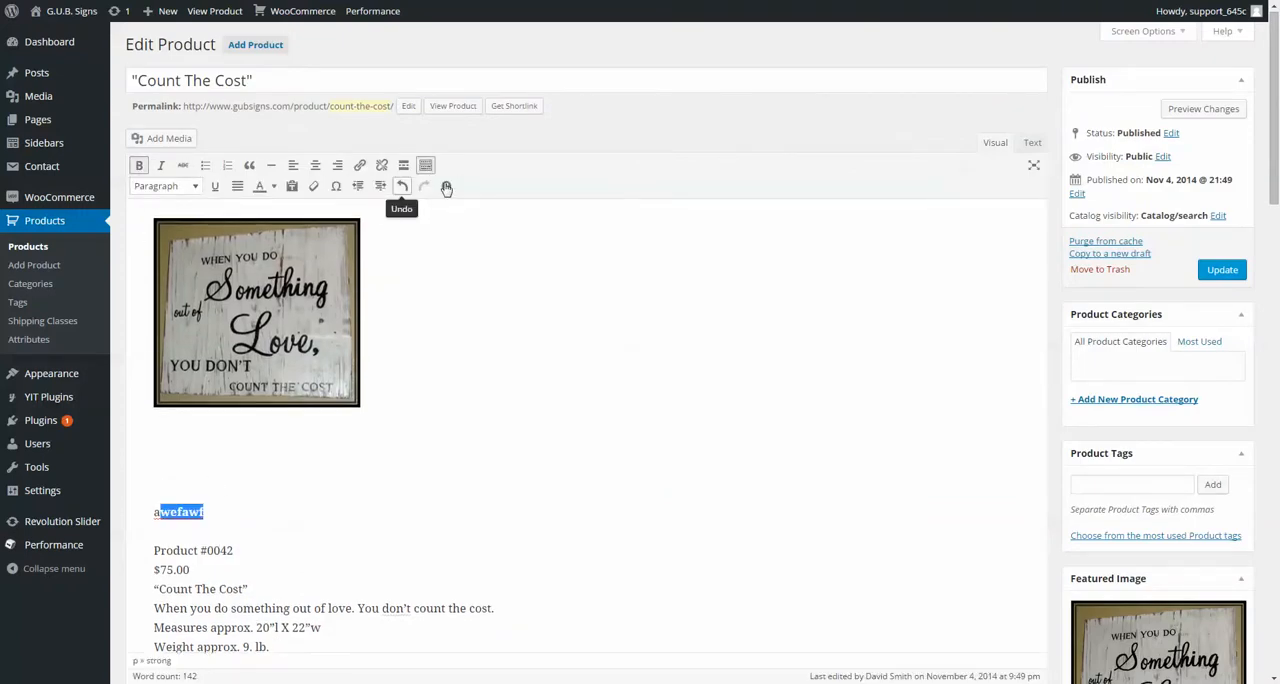
left_click(426, 165)
left_click_drag(219, 490, 153, 488)
key("BackSpace")
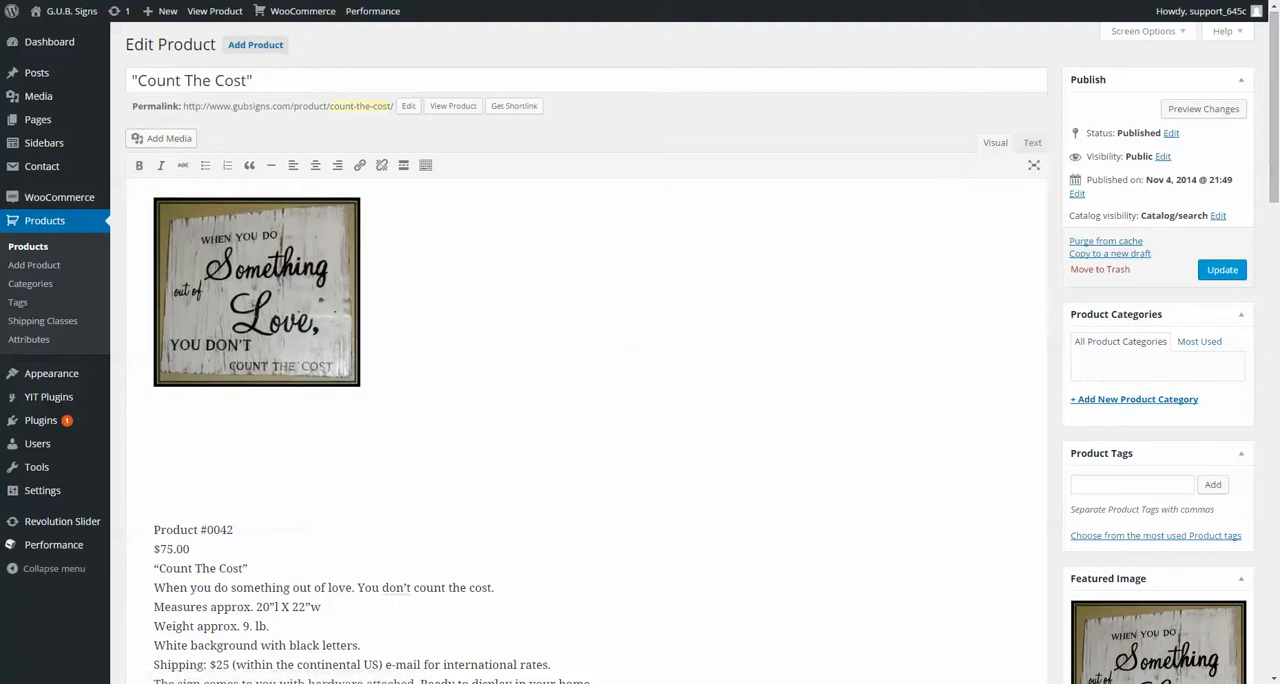
Step: Examine the media library and file upload options for the product description, closing them without inserting anything
left_click(164, 140)
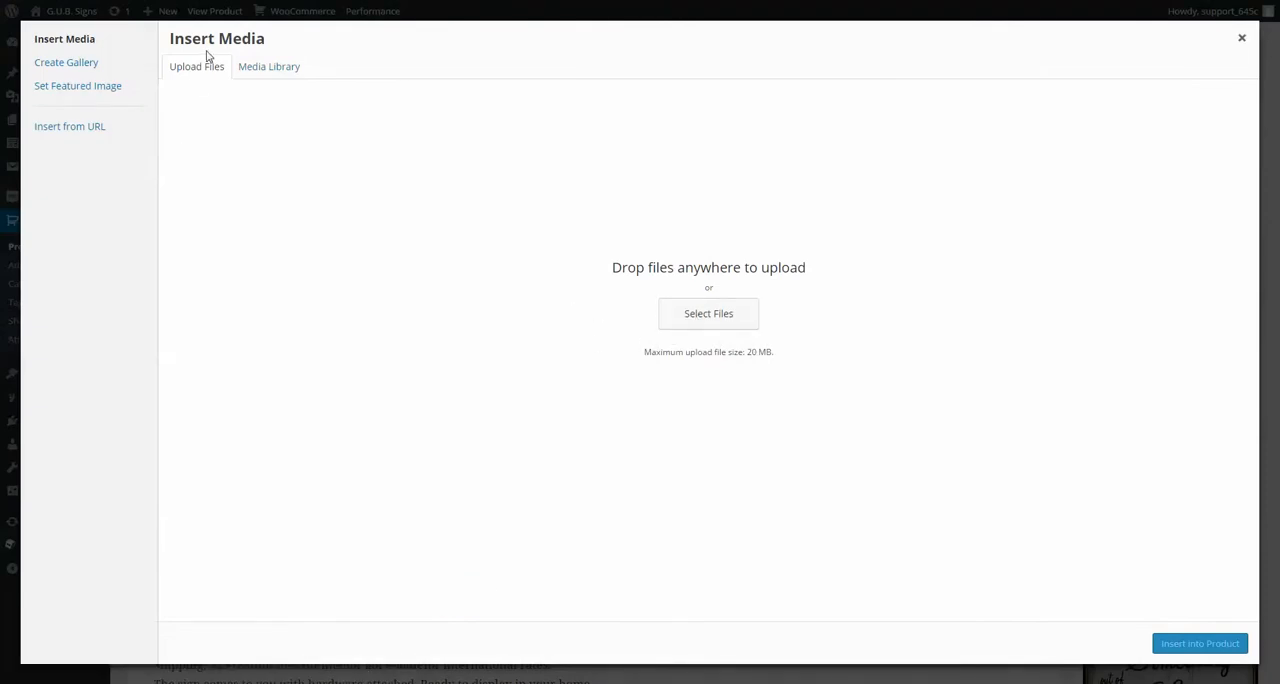
left_click(264, 64)
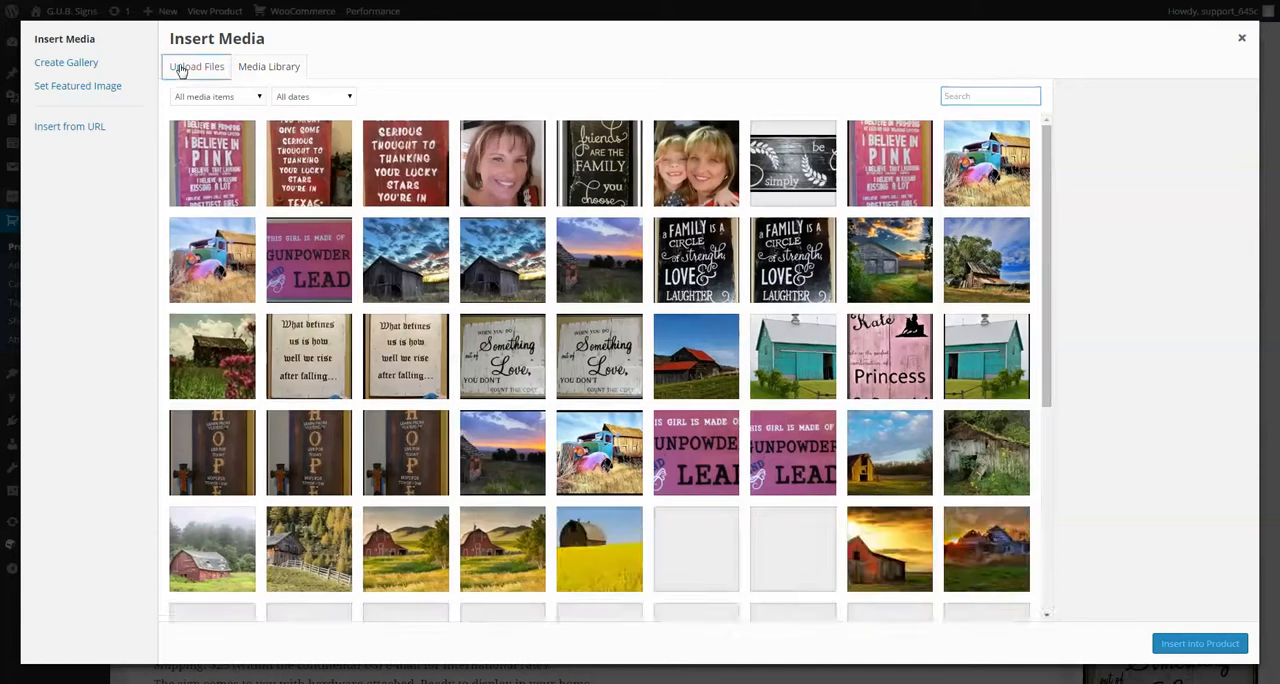
left_click(183, 70)
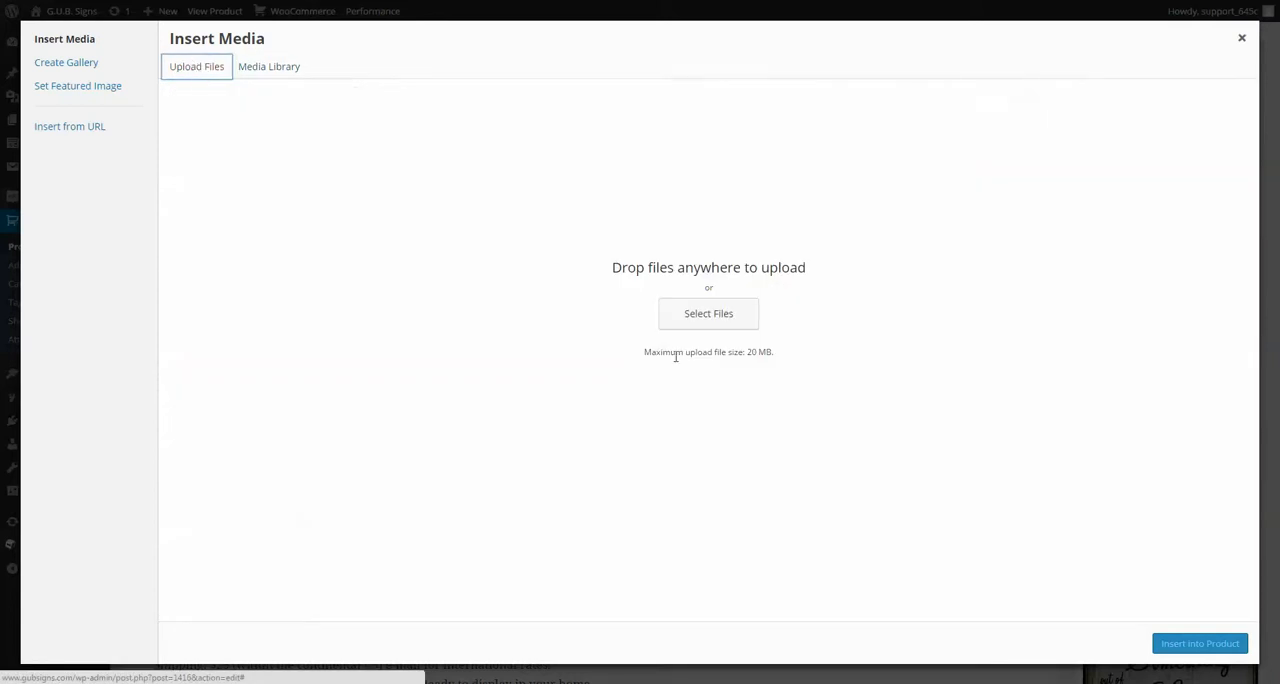
left_click(727, 317)
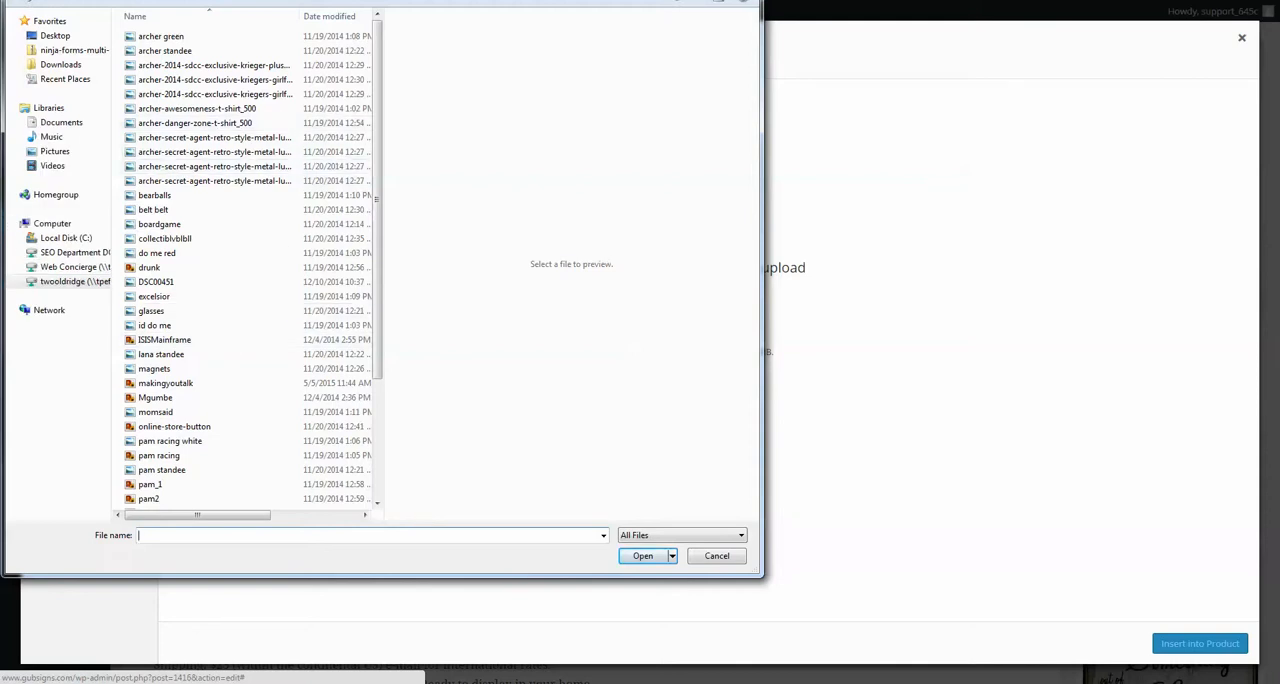
left_click(736, 556)
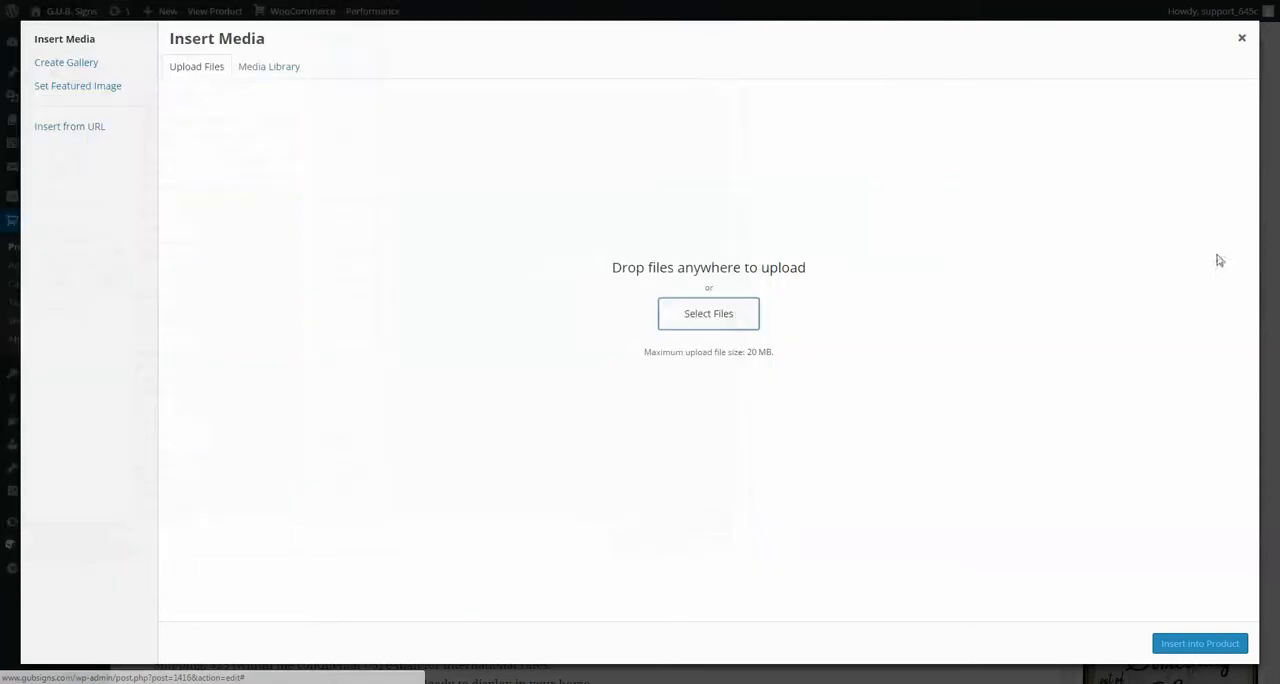
left_click(1241, 40)
Step: Examine the product data sections, including Attributes, Linked Products, Advanced, Shipping and Inventory, ending on the General section
scroll(592, 320, "down", 4)
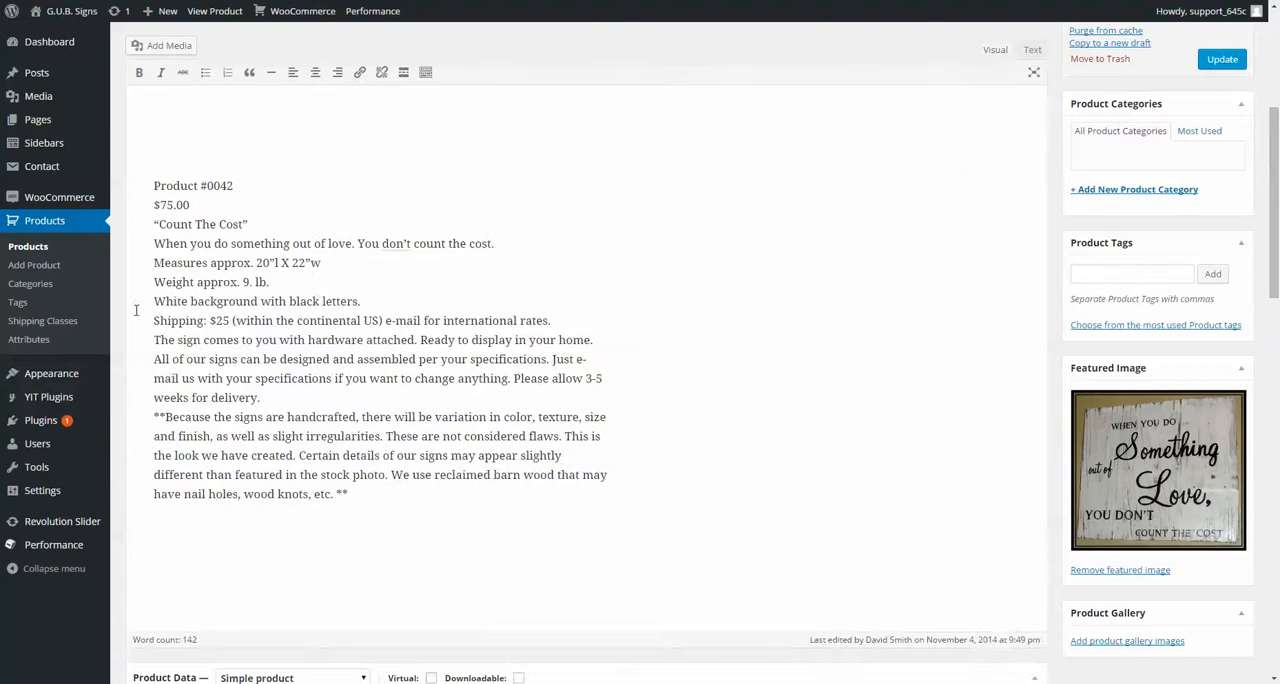
scroll(1064, 360, "down", 6)
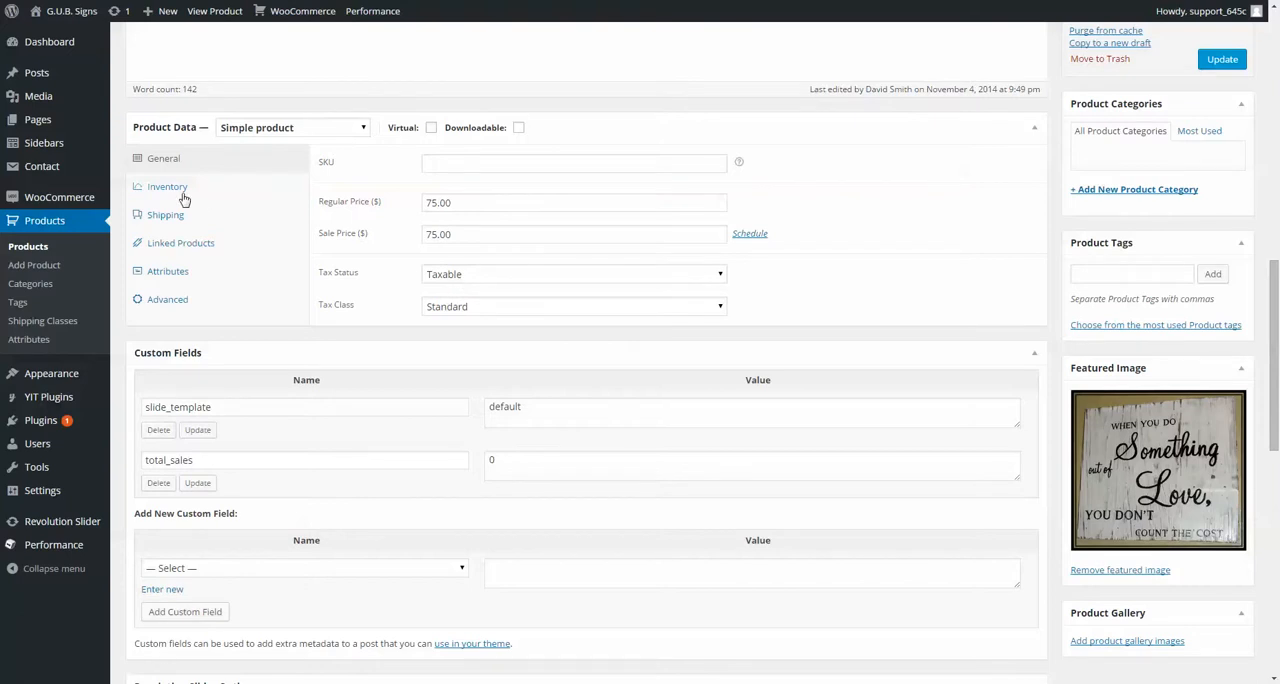
left_click(178, 270)
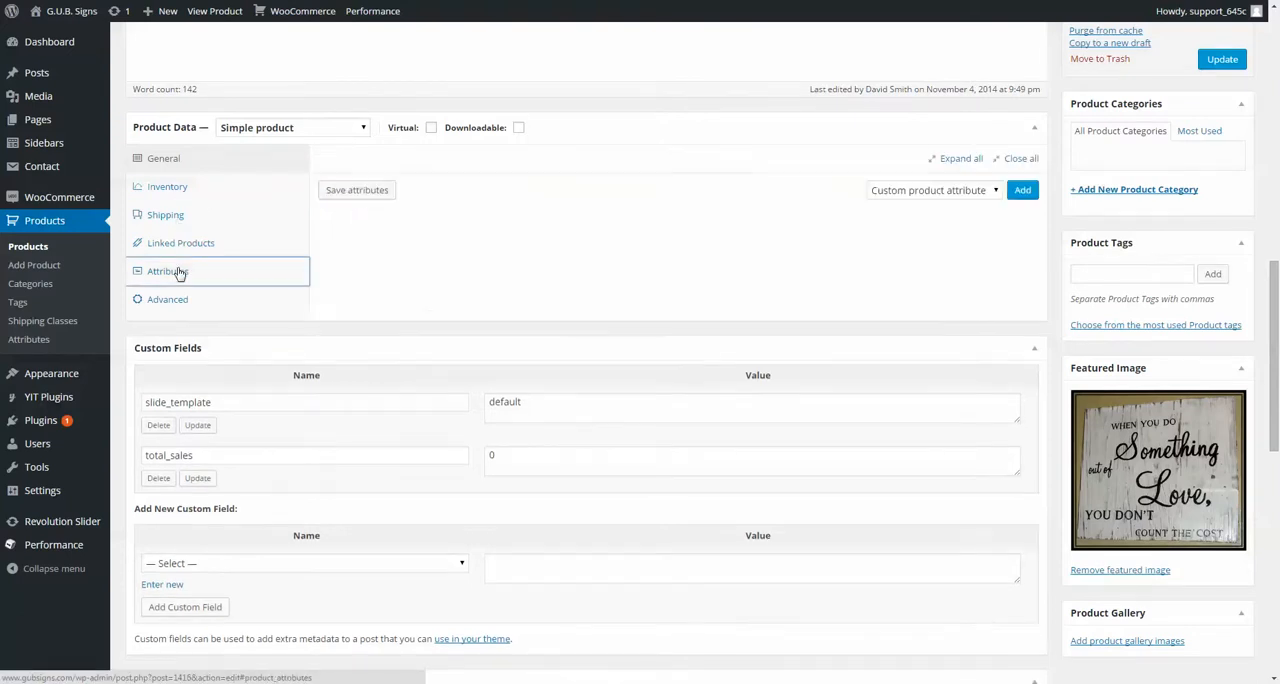
left_click(183, 245)
left_click(165, 299)
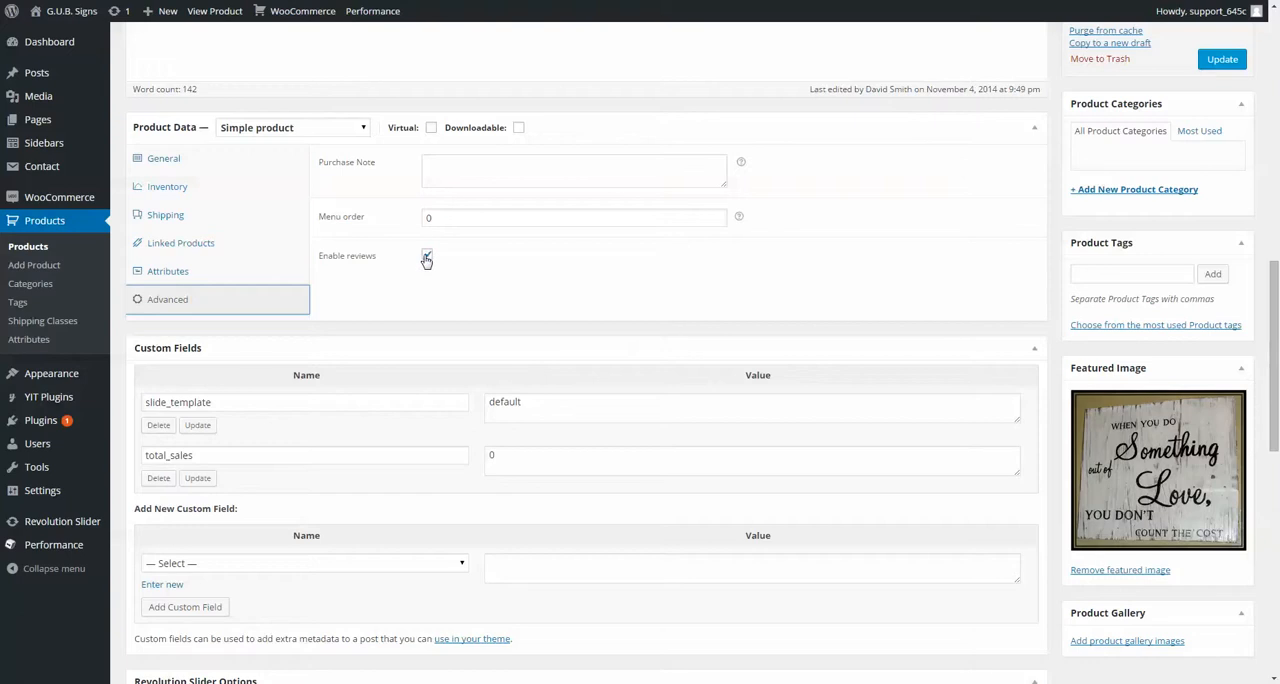
left_click(192, 274)
left_click(192, 247)
left_click(187, 218)
left_click(186, 190)
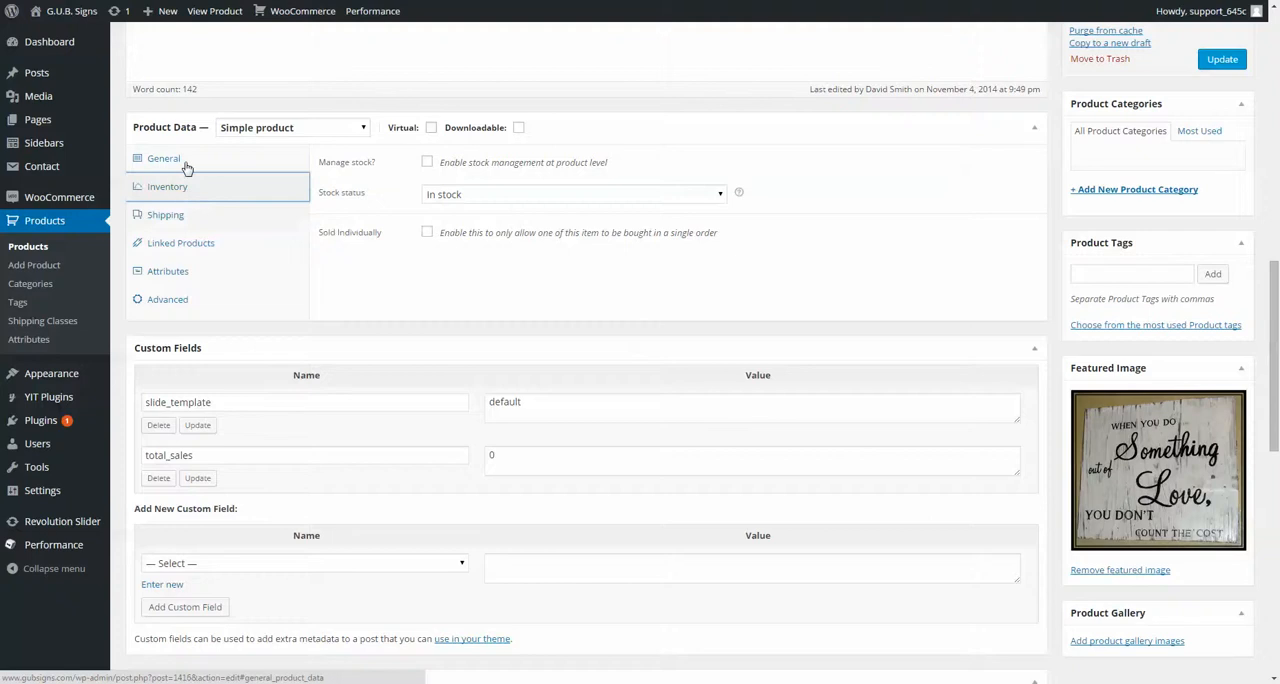
left_click(186, 166)
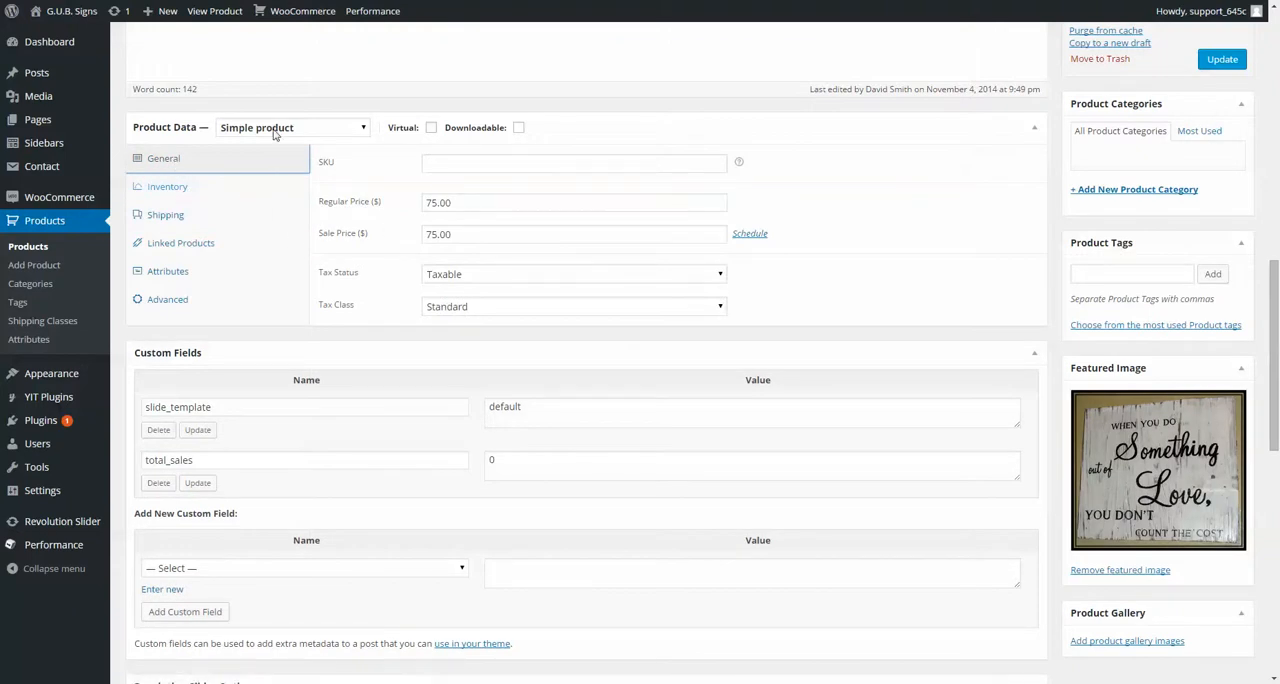
Step: Examine the product's custom fields, featured image, short description and reviews areas, ending back at the product title
scroll(359, 312, "down", 1)
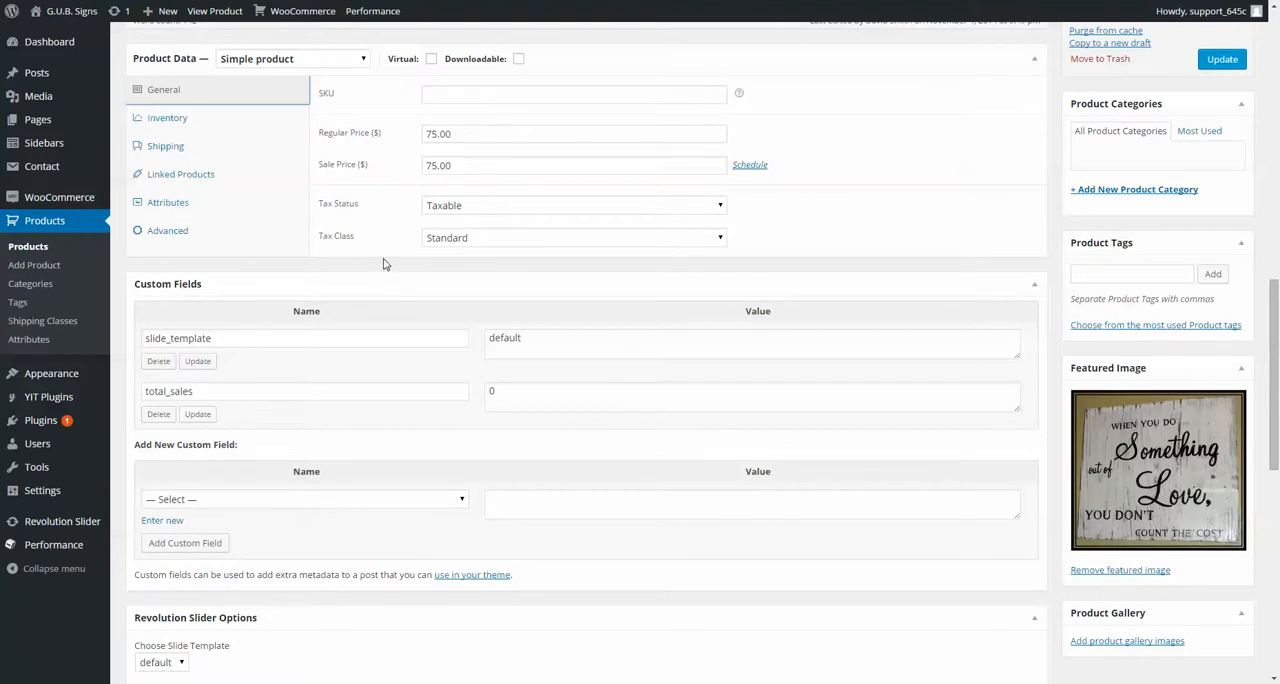
scroll(400, 230, "up", 1)
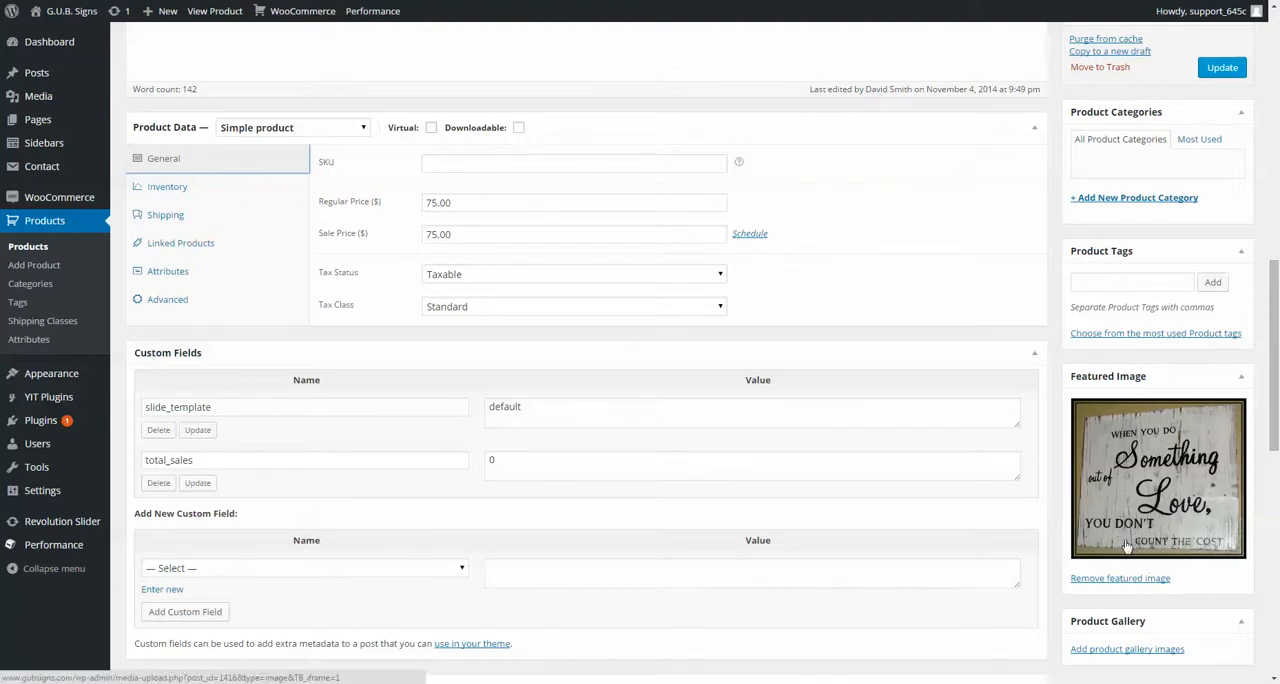
scroll(1089, 540, "up", 5)
scroll(437, 433, "down", 3)
scroll(448, 368, "down", 8)
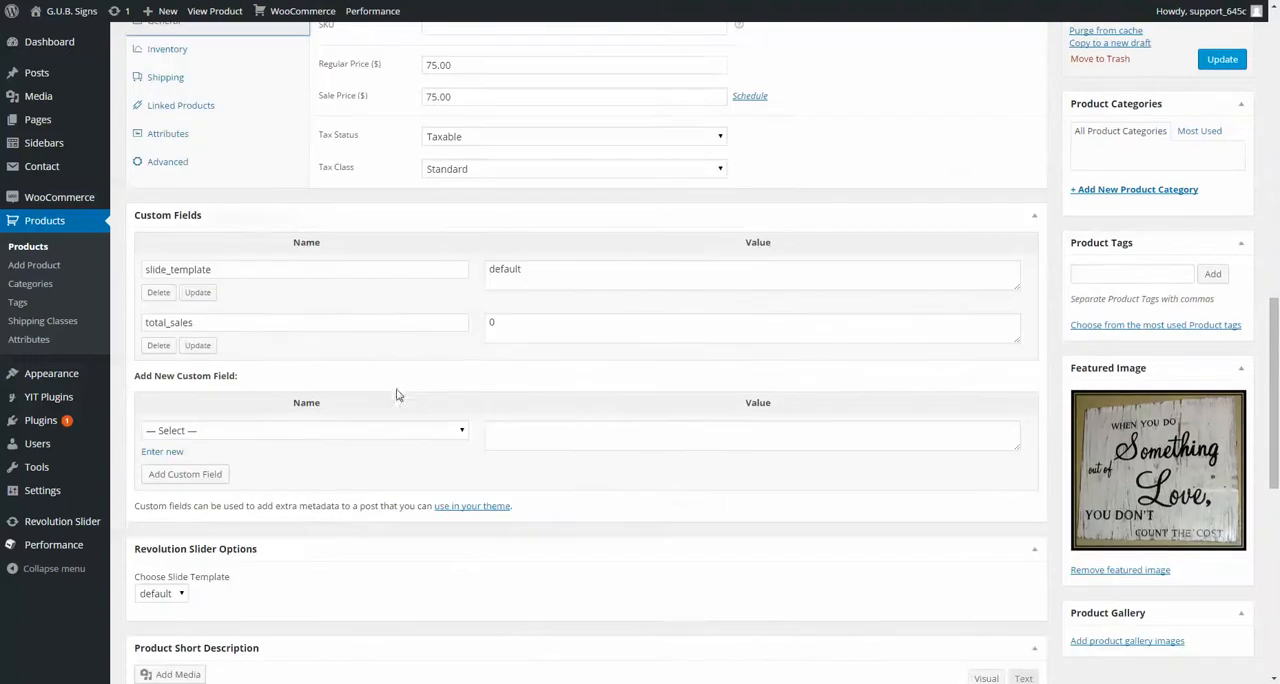
scroll(876, 316, "down", 5)
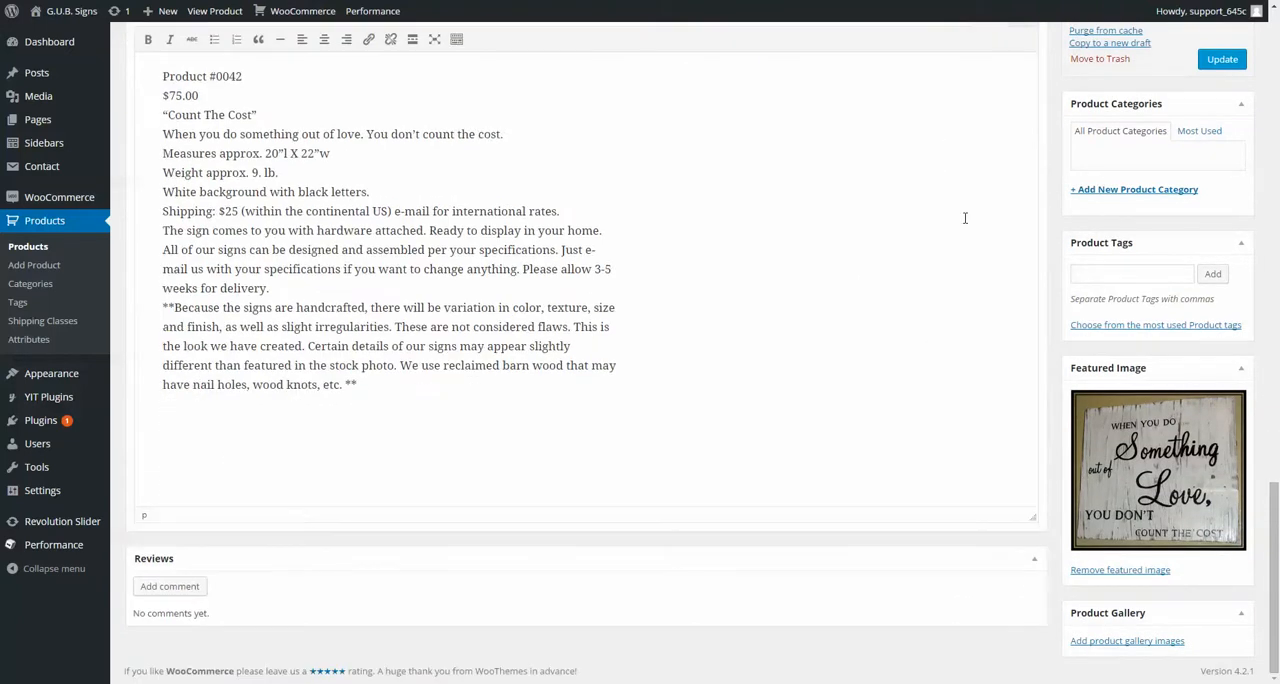
scroll(948, 189, "up", 9)
scroll(974, 245, "up", 10)
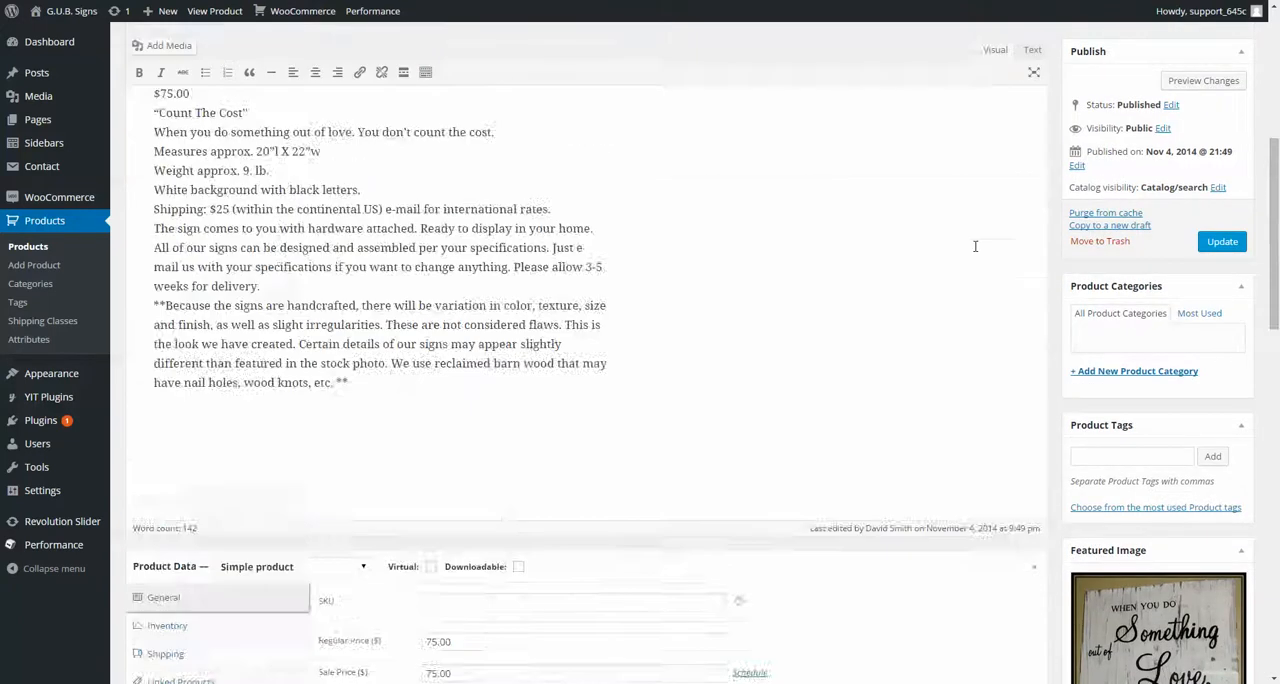
scroll(995, 240, "up", 2)
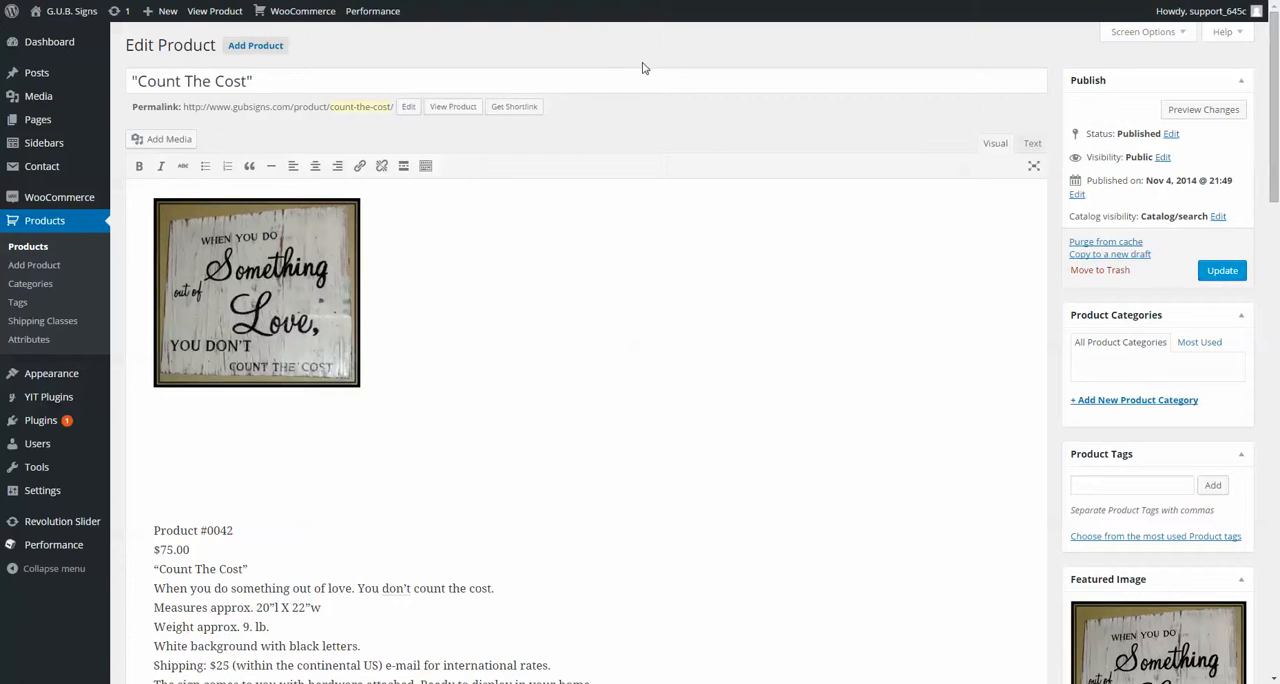
Step: View the live "Count The Cost" product page and look through its price, short description, cart option and full description
left_click(452, 107)
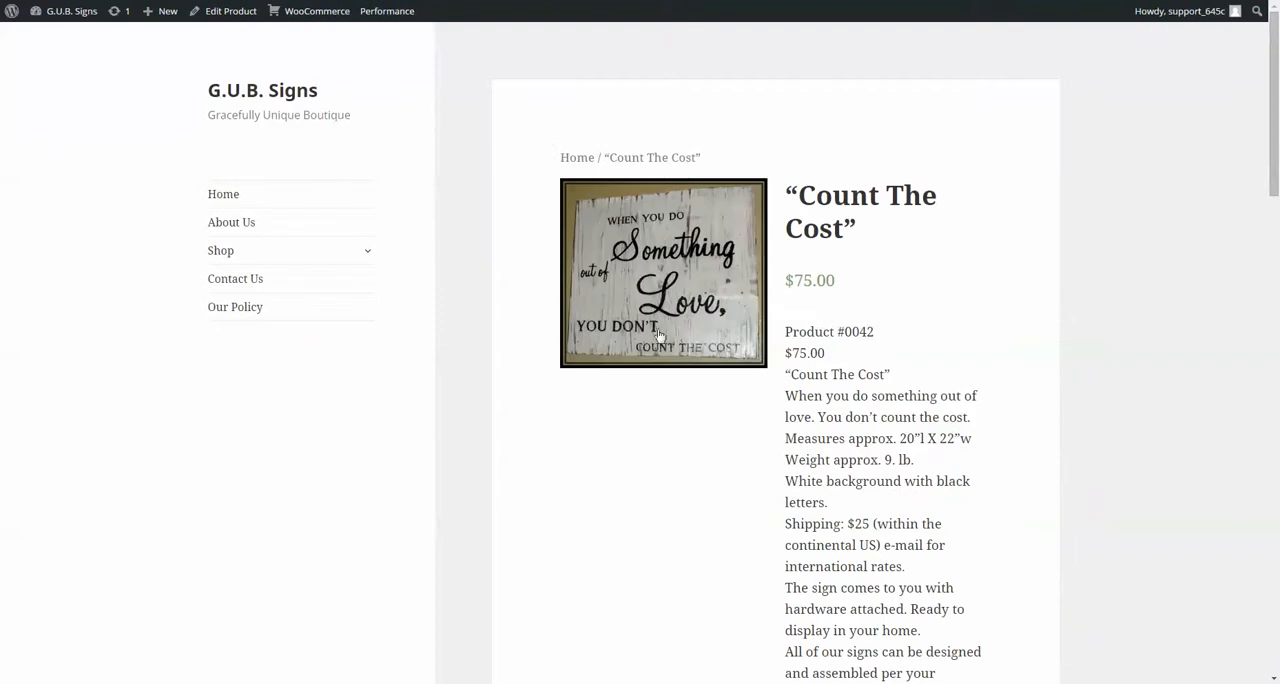
scroll(497, 414, "down", 5)
scroll(491, 418, "up", 5)
scroll(491, 418, "down", 10)
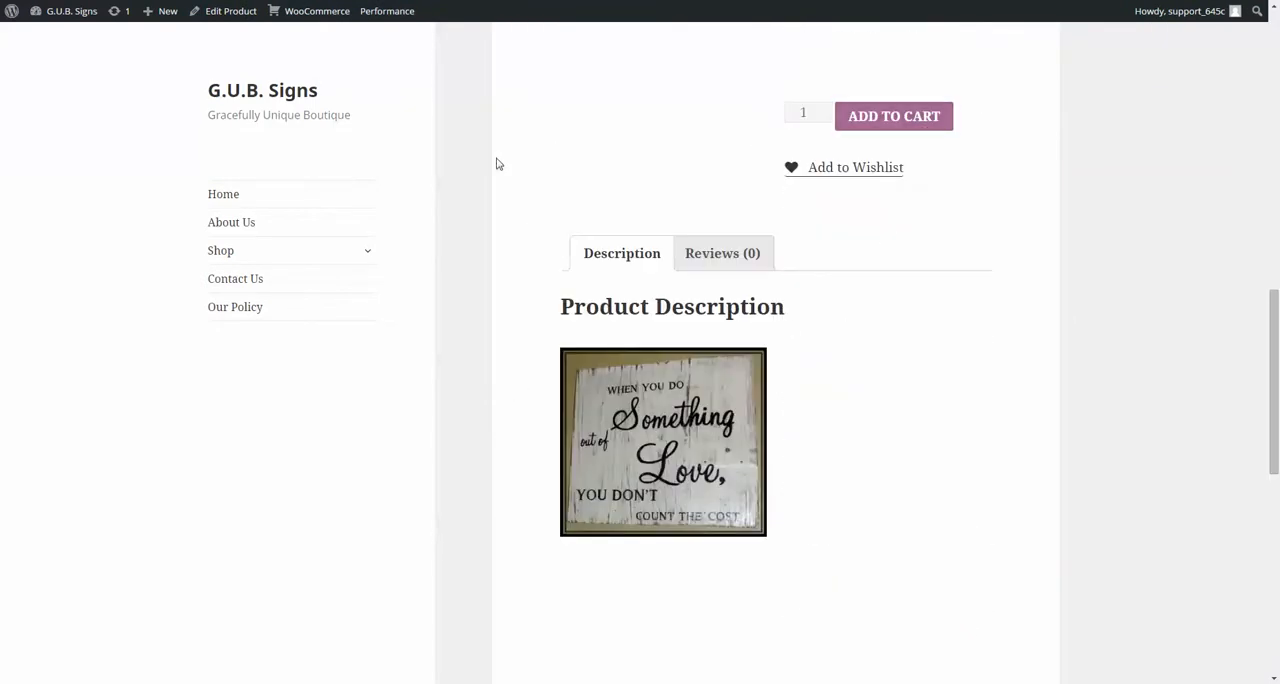
scroll(471, 357, "down", 8)
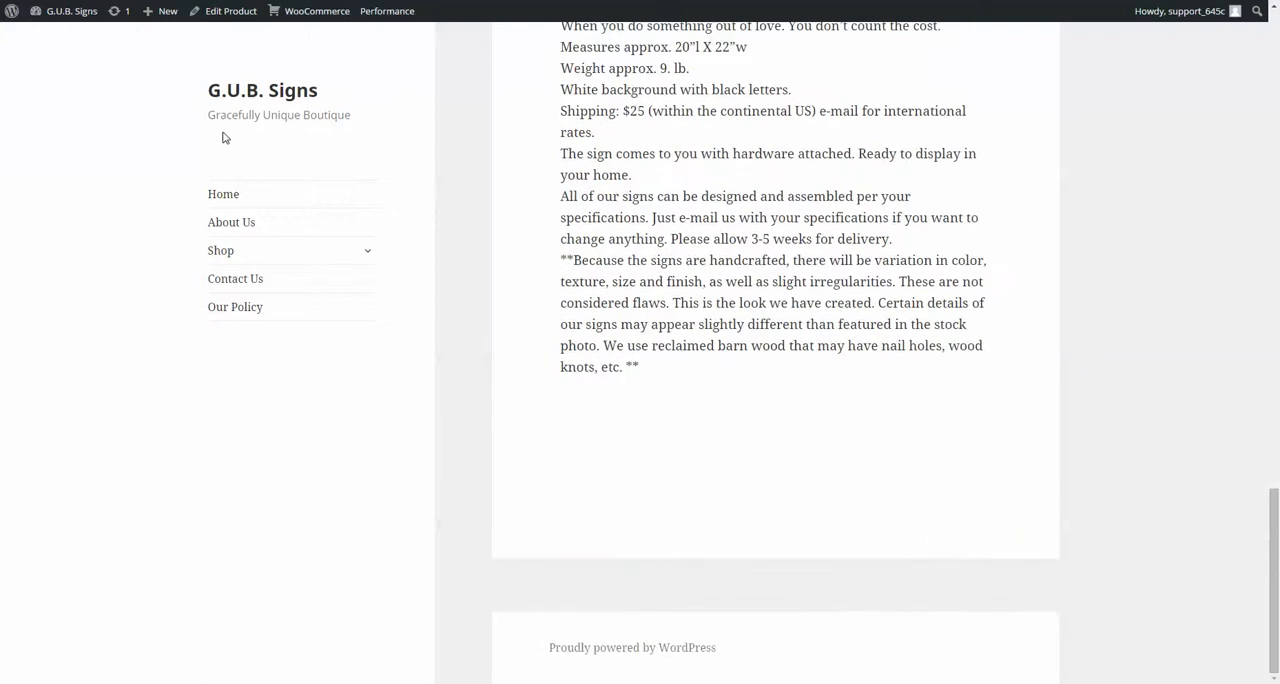
Step: Return to the product editor and open the WooCommerce settings to review the general, measurement and product rating options
left_click(230, 11)
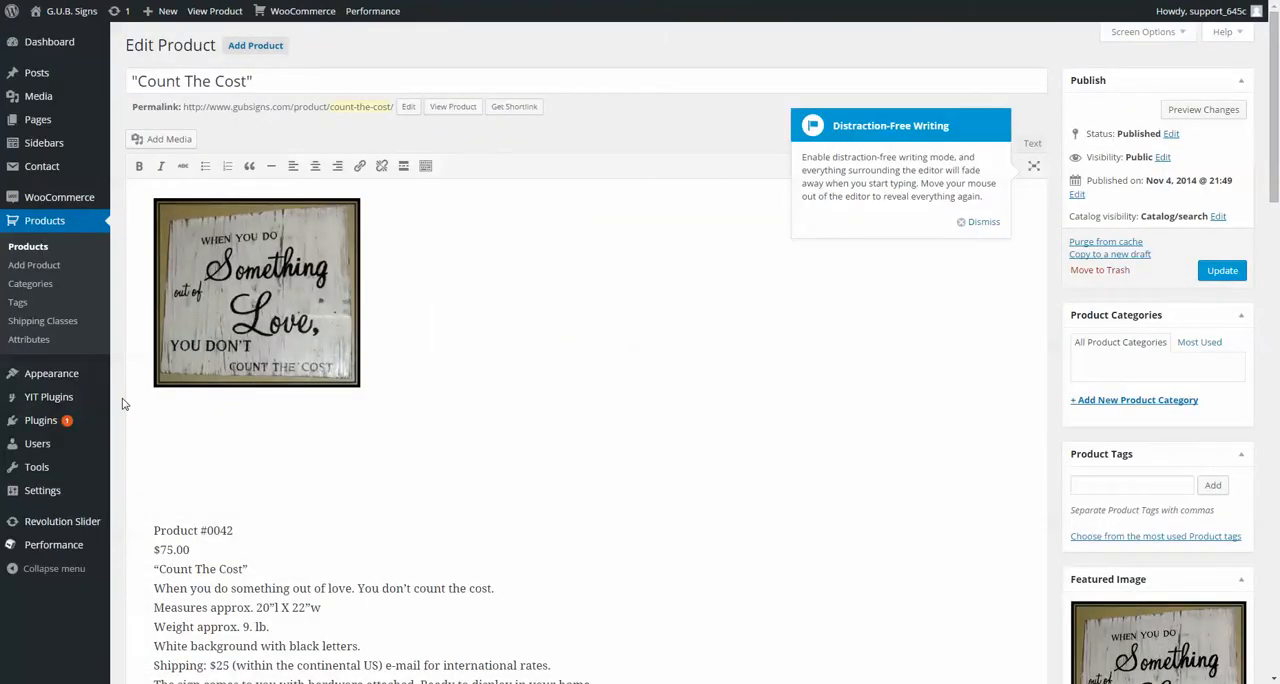
mouse_move(50, 202)
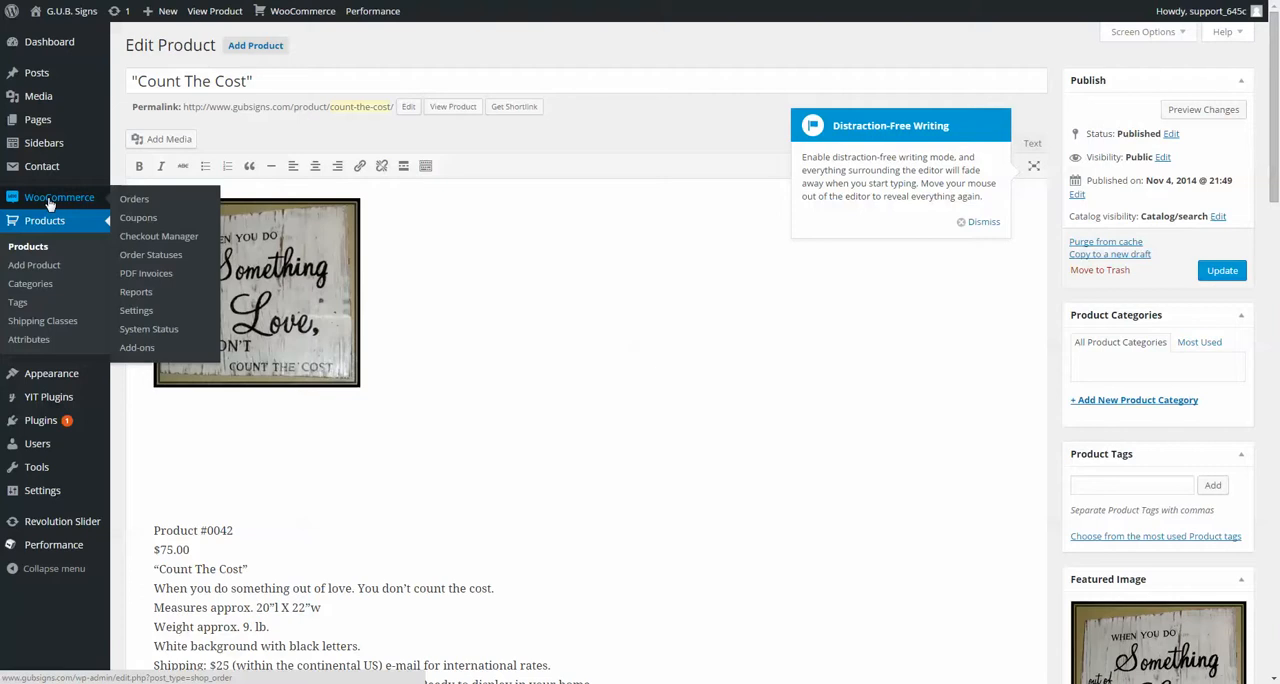
left_click(133, 312)
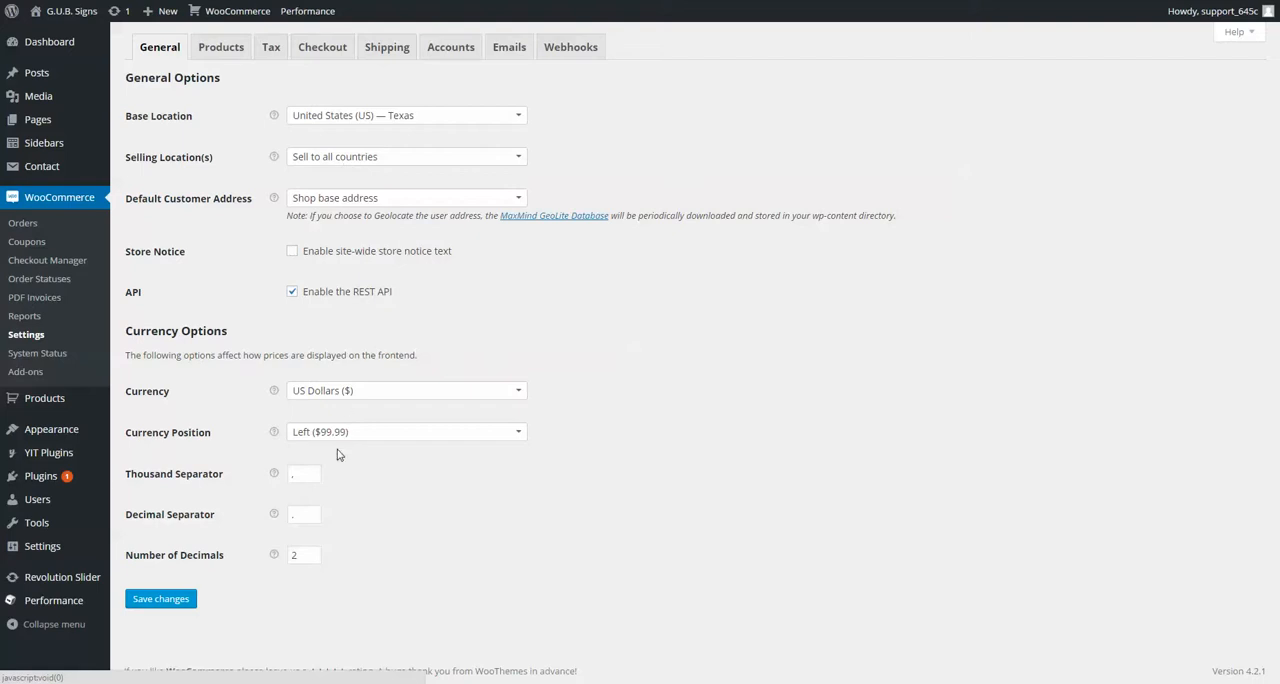
left_click(225, 53)
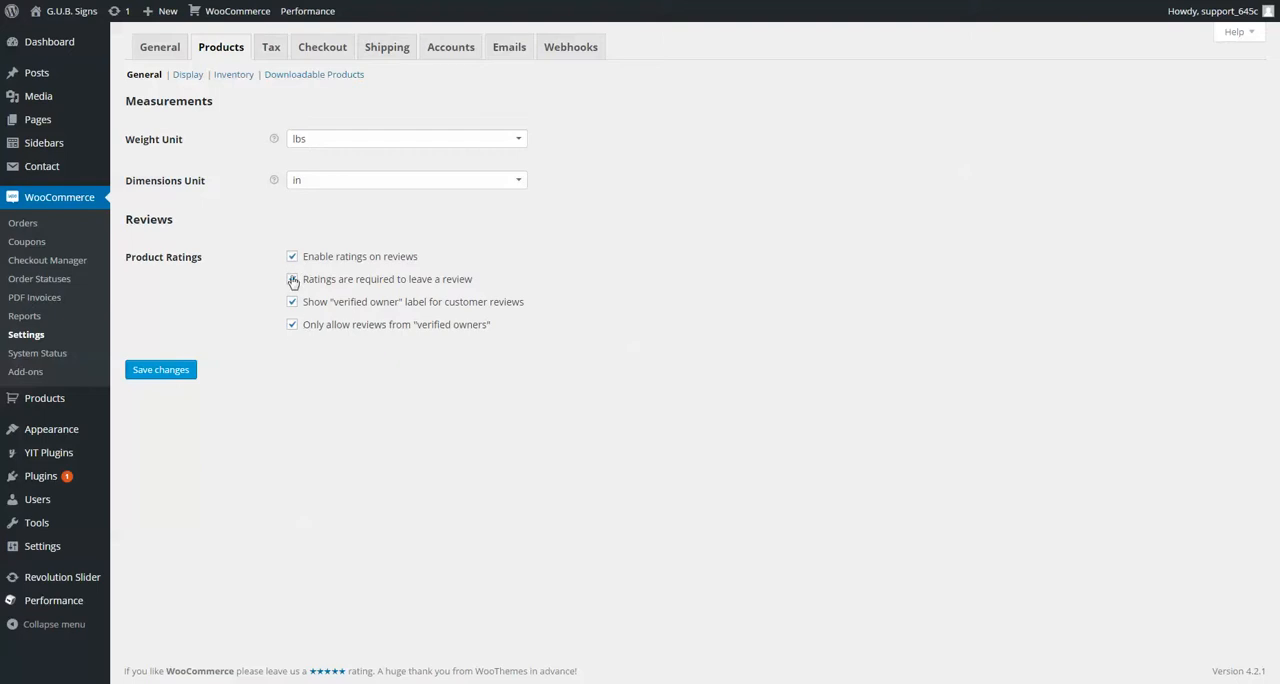
left_click(292, 279)
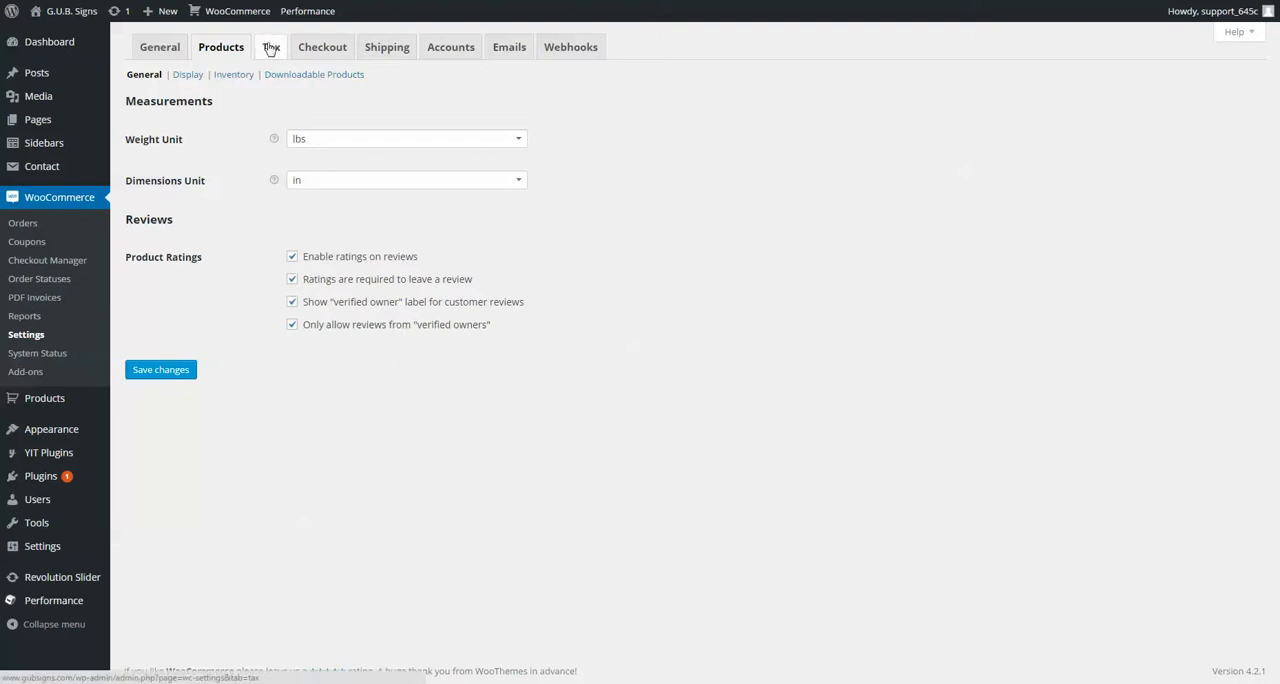
Step: Open the PayPal gateway settings from the checkout options and select the PayPal email address
left_click(322, 48)
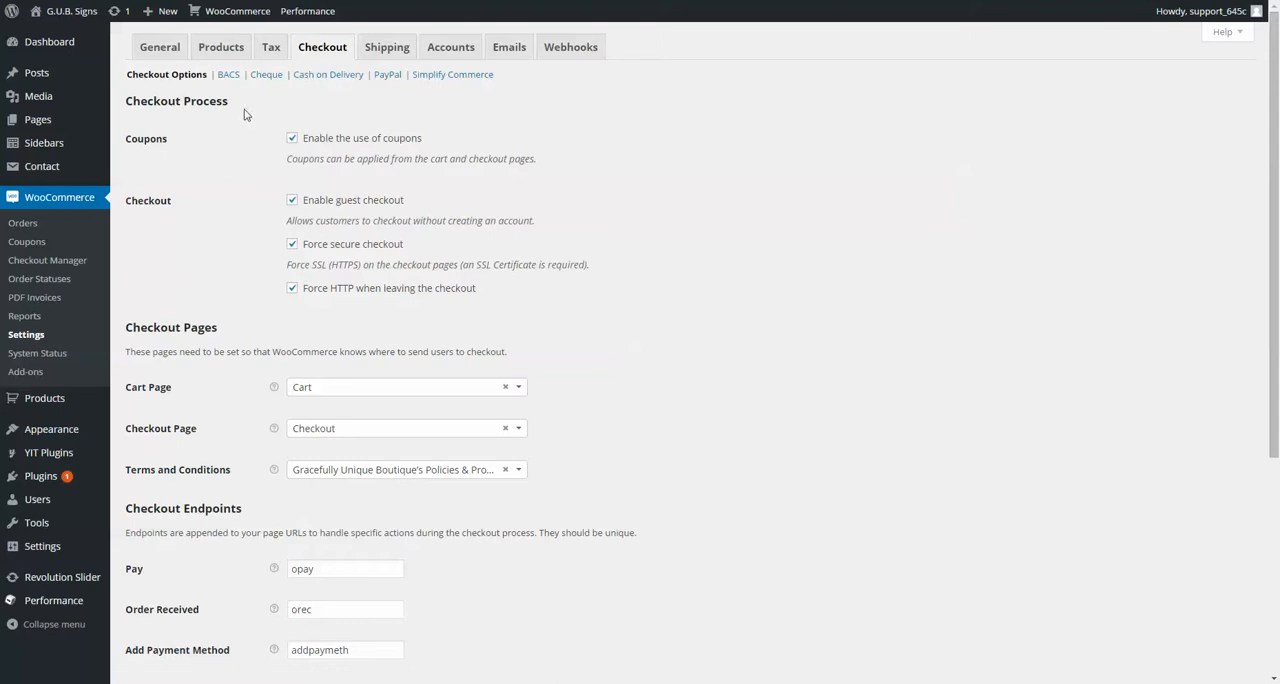
scroll(210, 225, "down", 3)
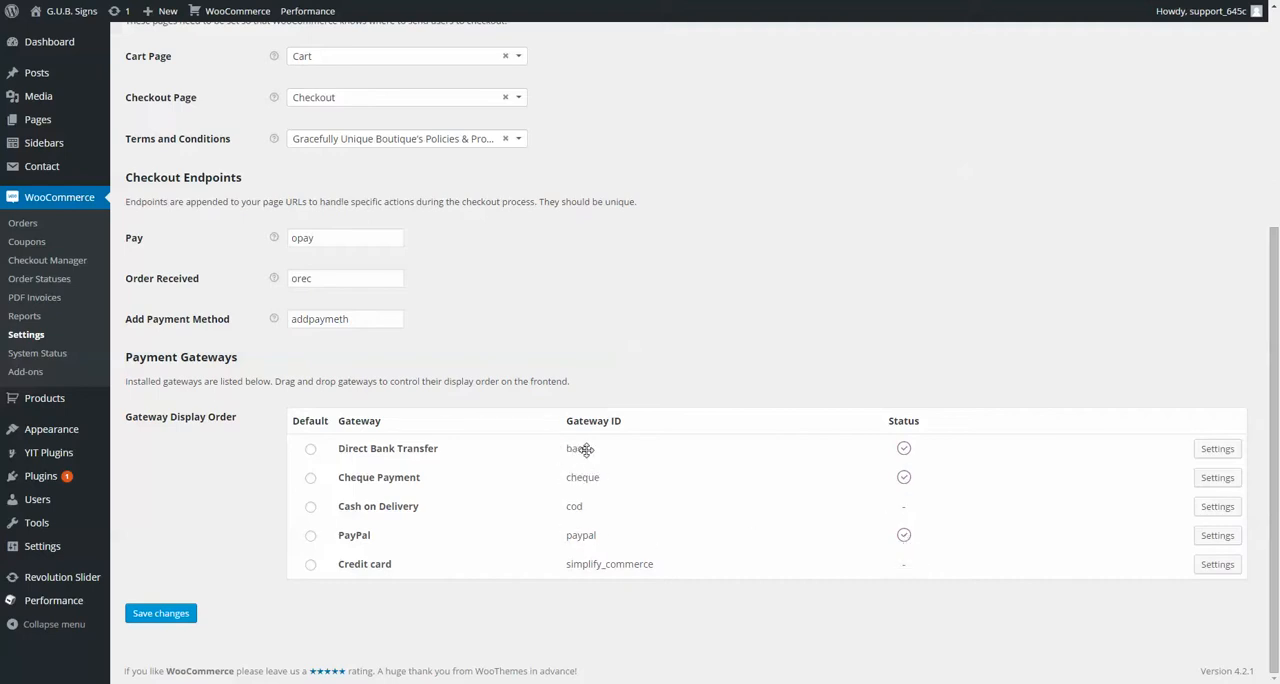
left_click(1214, 543)
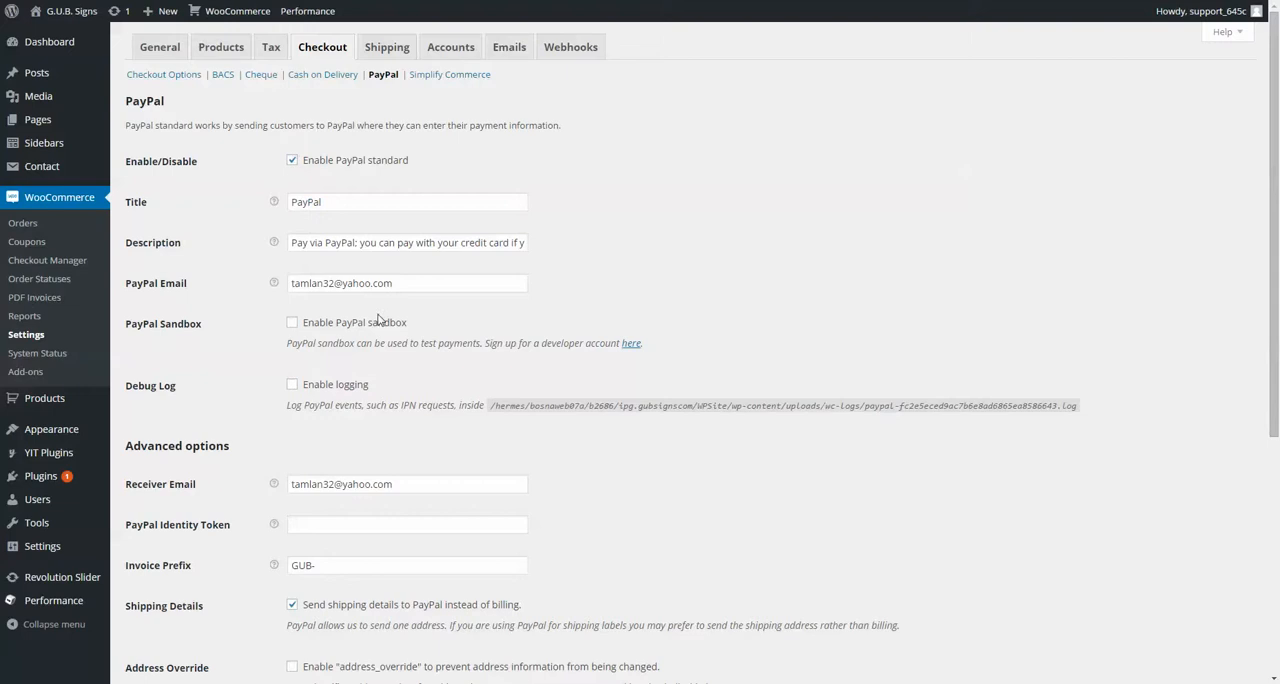
left_click_drag(406, 282, 266, 279)
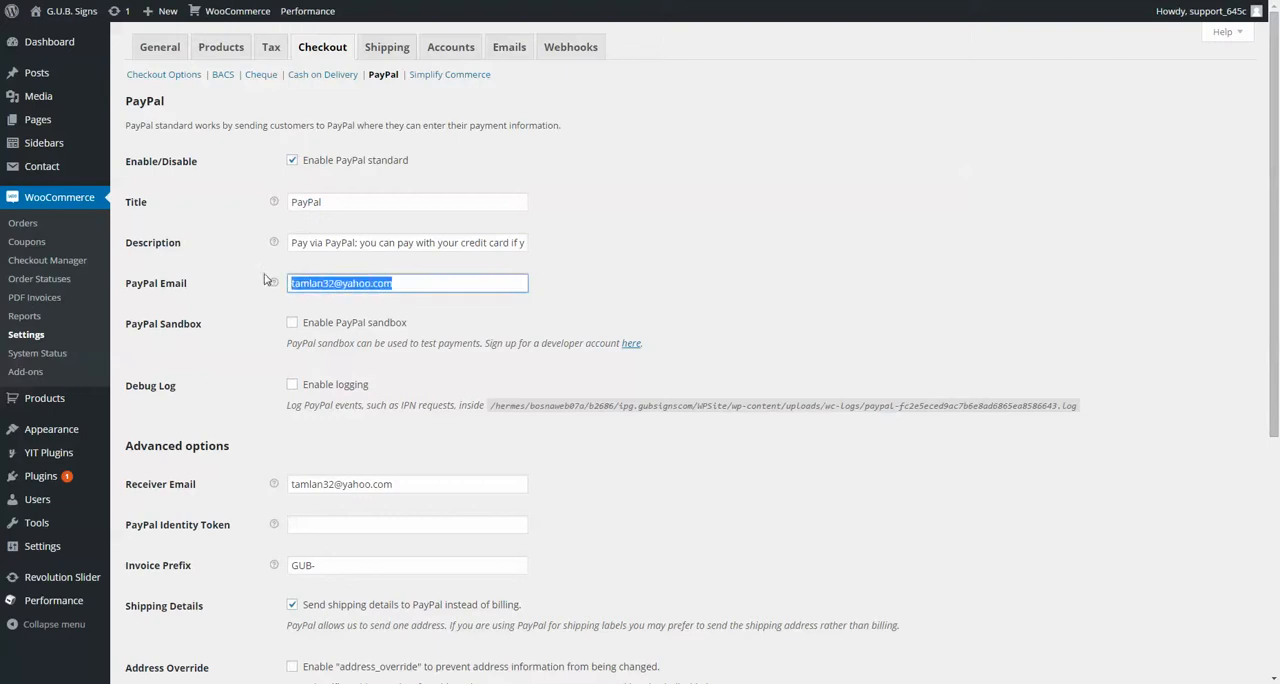
Step: Review the remaining PayPal gateway settings down to the API credentials, and open the BACS direct bank transfer settings
left_click(678, 263)
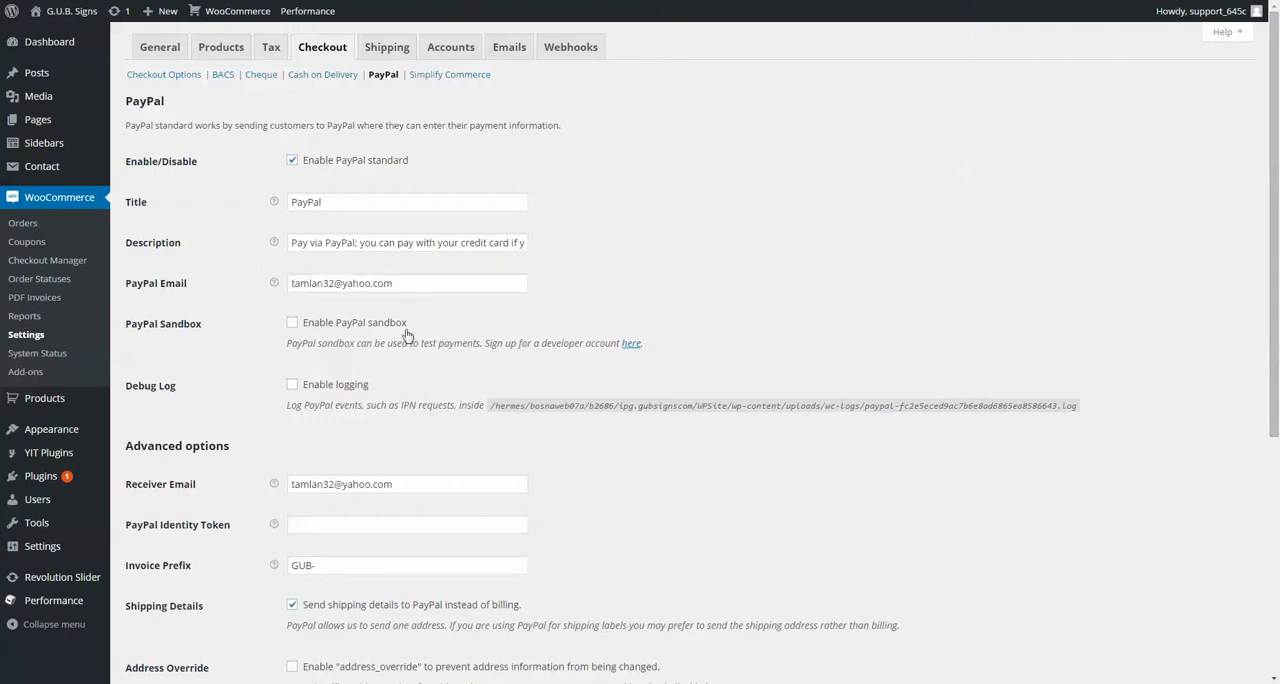
scroll(596, 372, "down", 3)
scroll(596, 372, "down", 2)
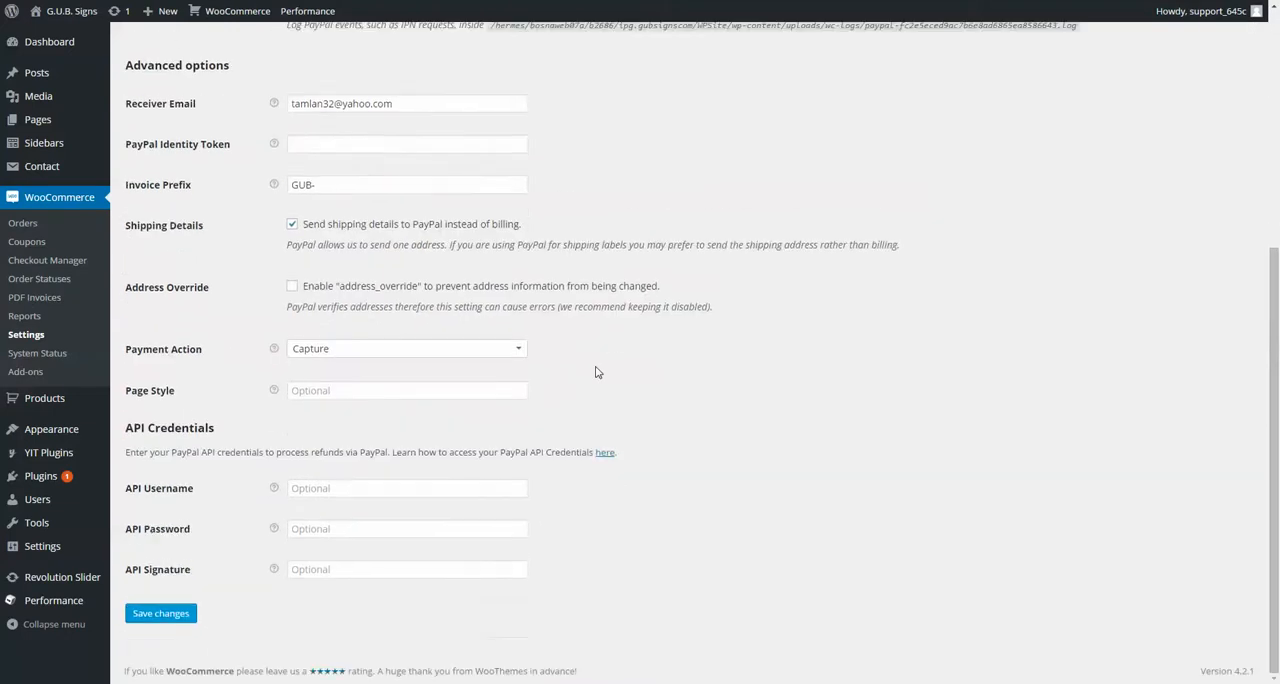
scroll(596, 372, "up", 5)
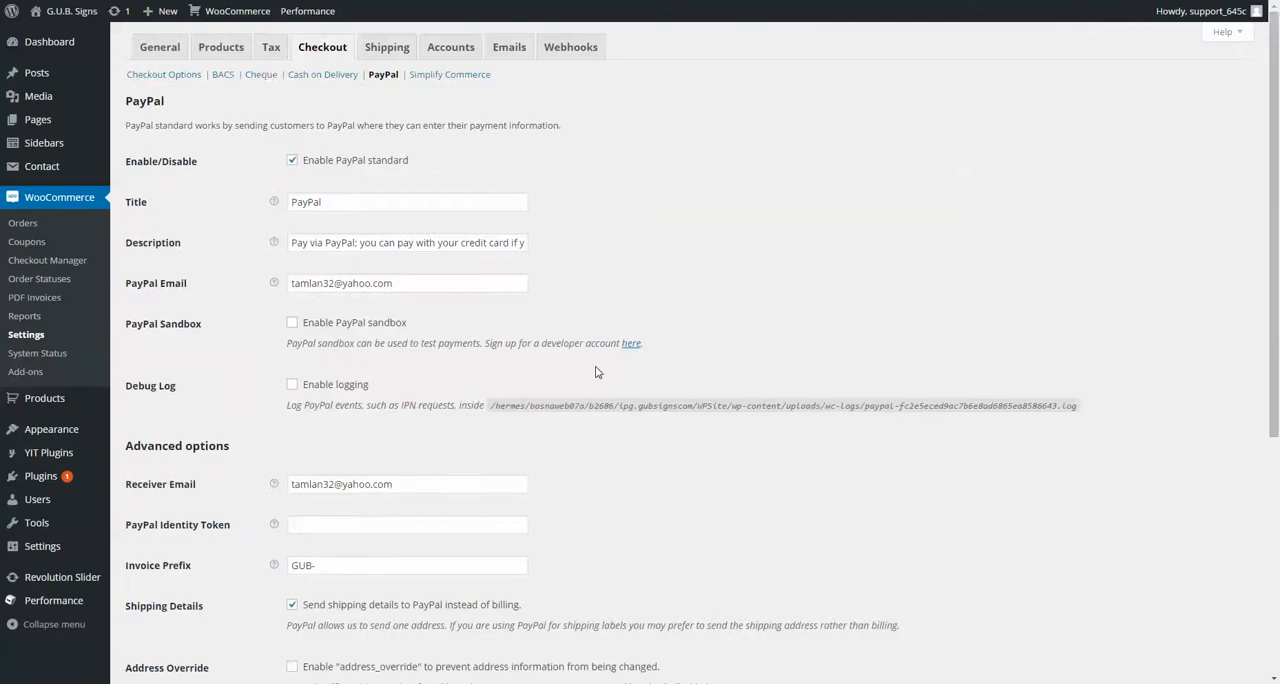
left_click(216, 76)
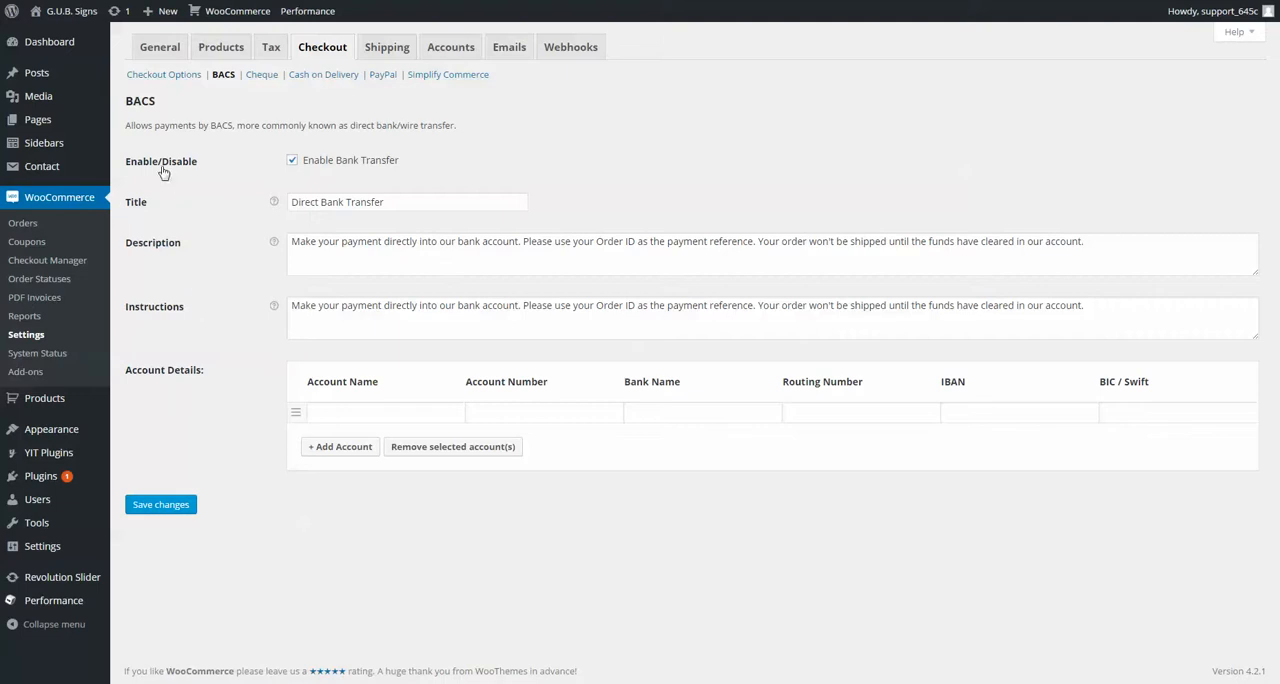
Step: Look through the site's list of pages and start adding a new page
left_click(53, 120)
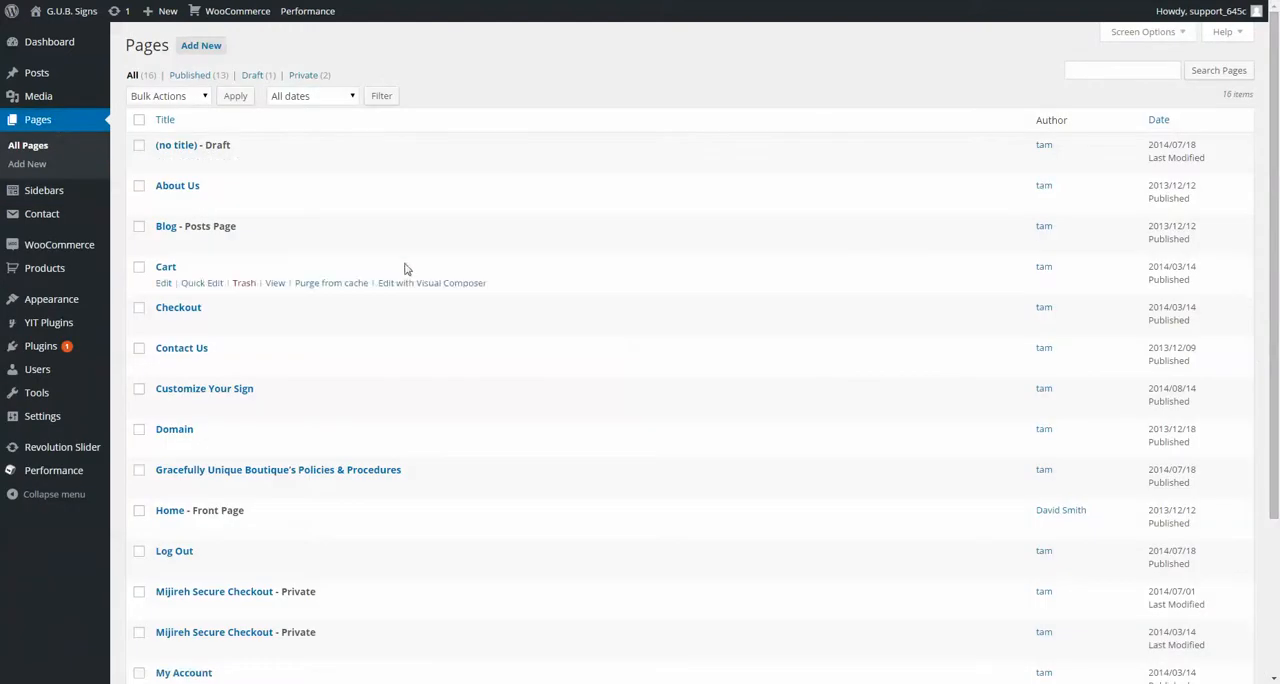
scroll(405, 268, "down", 3)
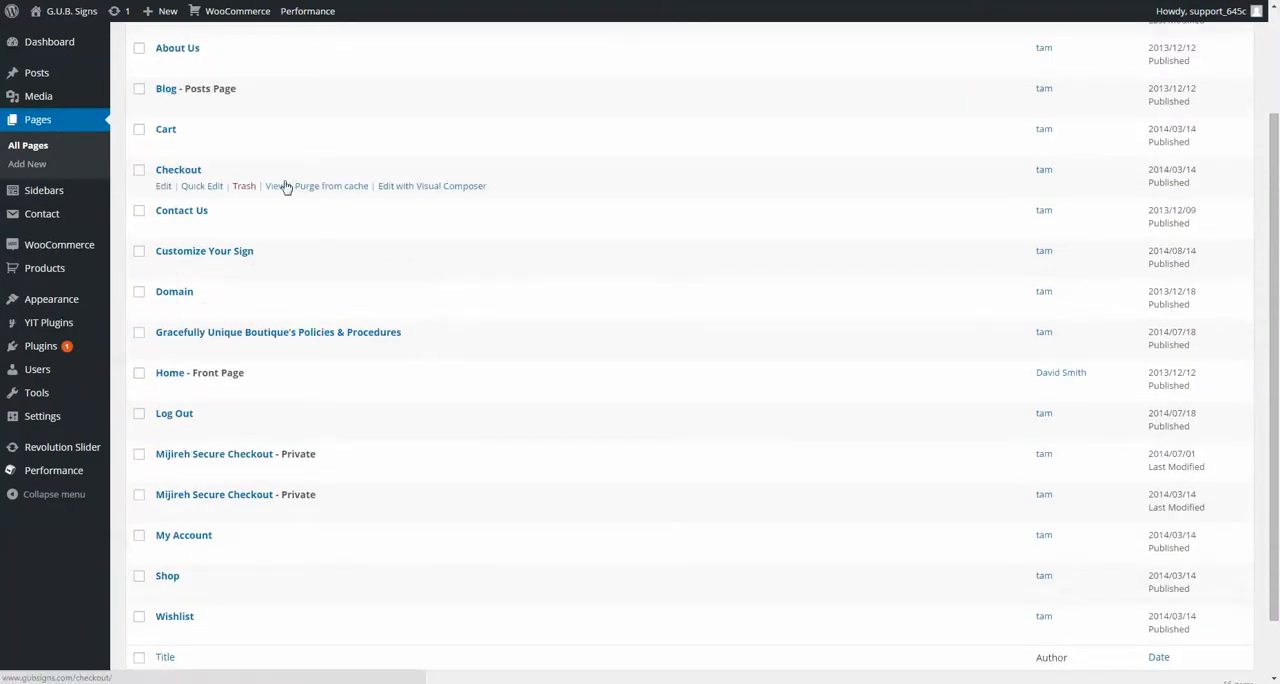
scroll(349, 300, "down", 2)
scroll(349, 306, "up", 5)
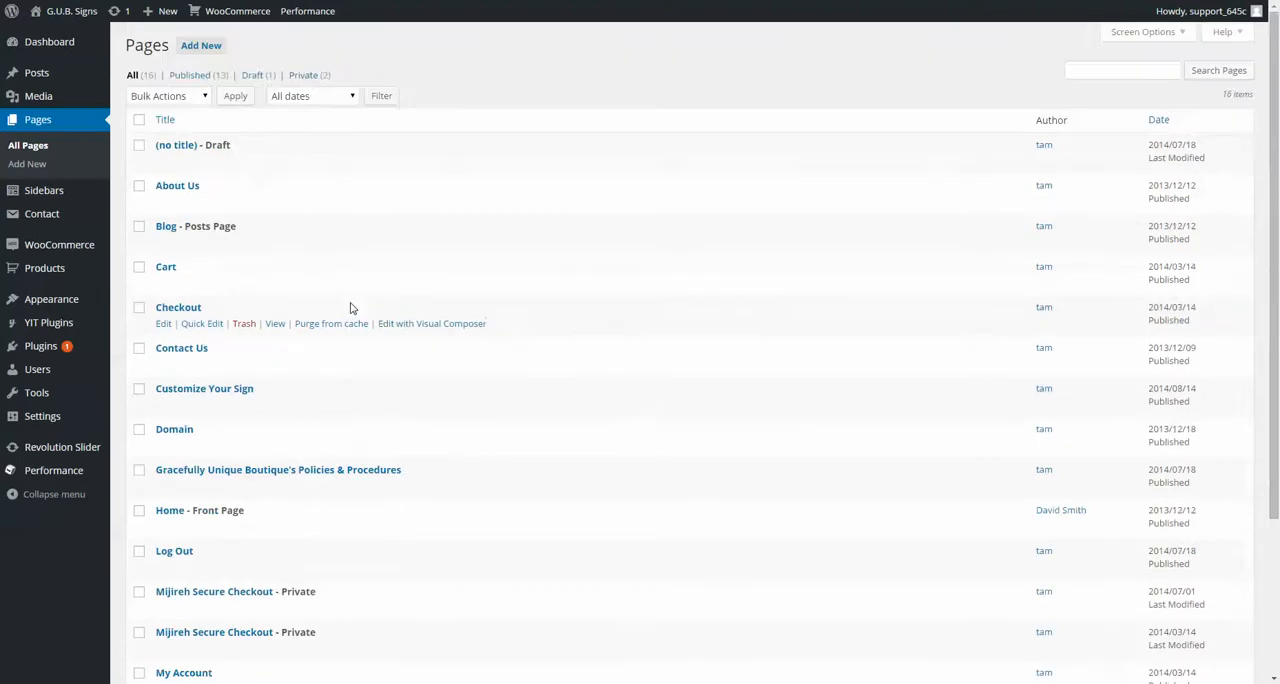
left_click(196, 47)
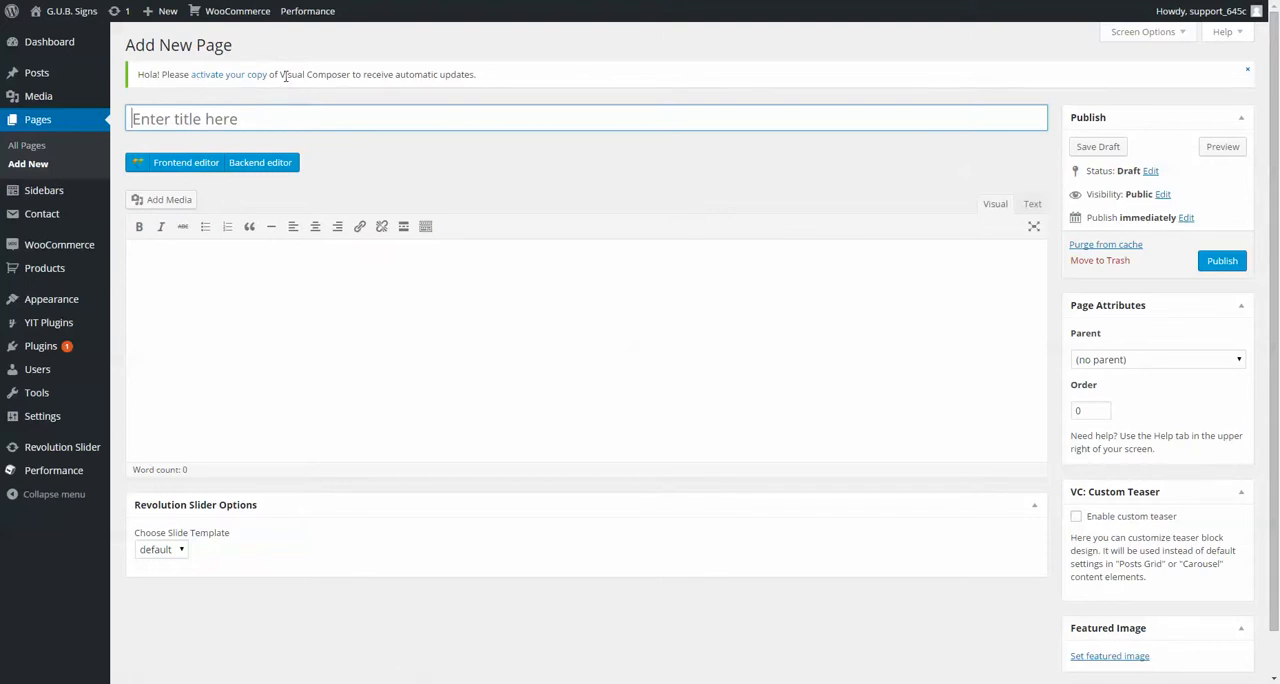
Step: Switch to the live Home page and examine the banner shortcodes in its content
left_click_drag(285, 76, 366, 68)
left_click(367, 68)
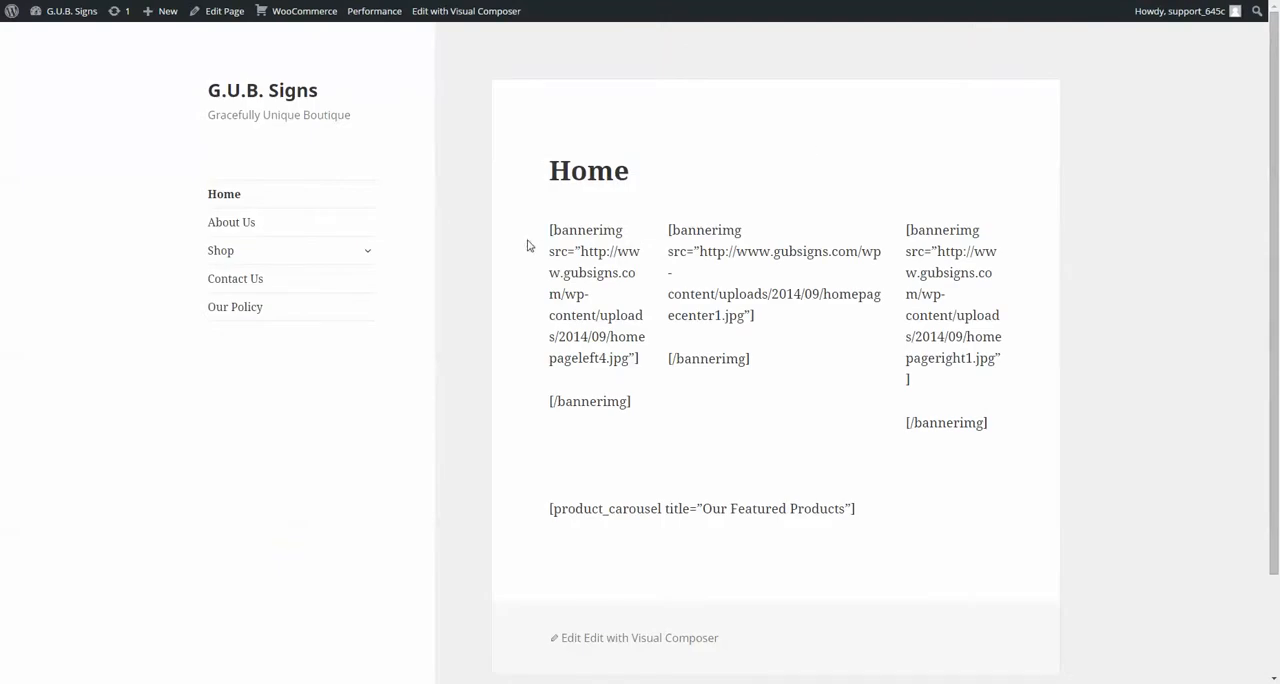
left_click_drag(551, 231, 549, 181)
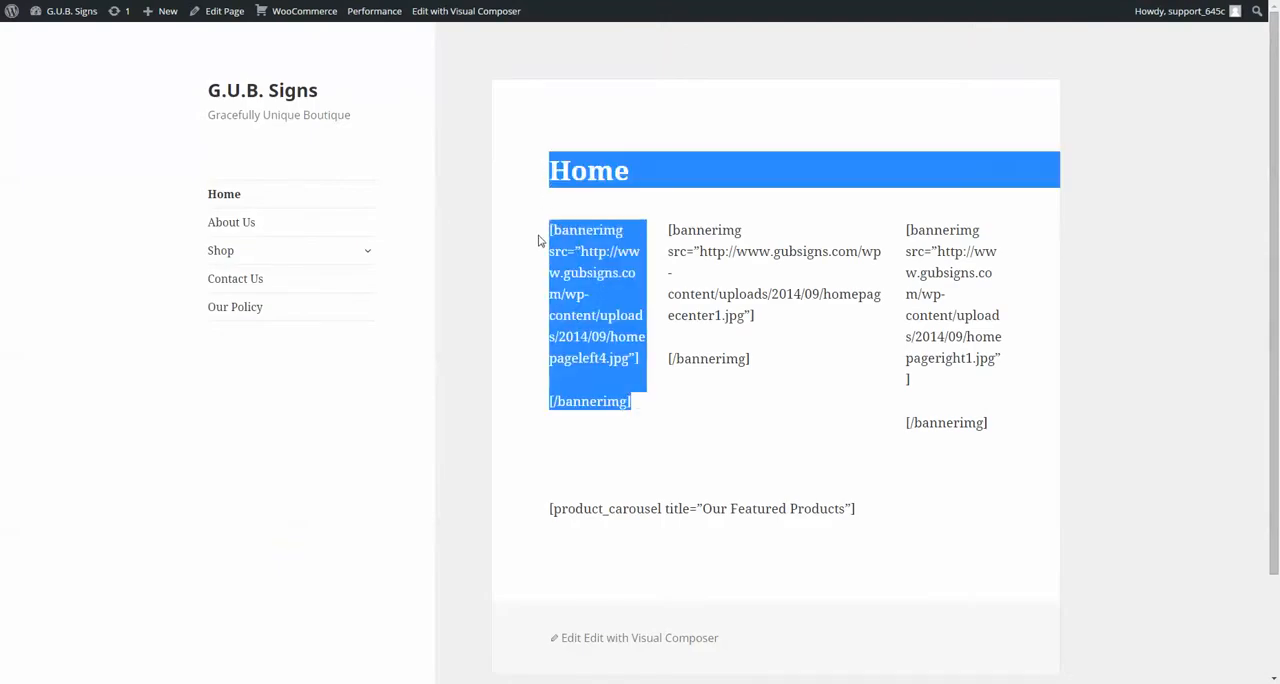
left_click(540, 241)
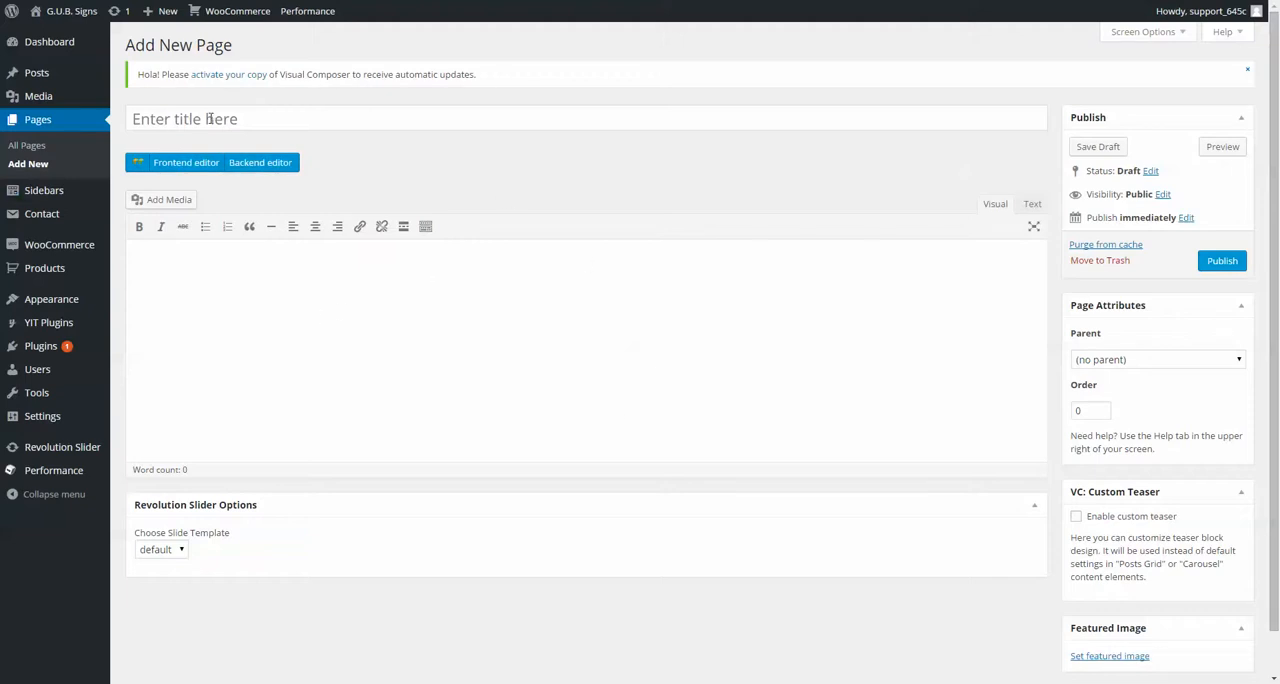
Step: Title the new page "Test Page" and enter "Write words" as its body text
left_click(310, 117)
type("Test Page")
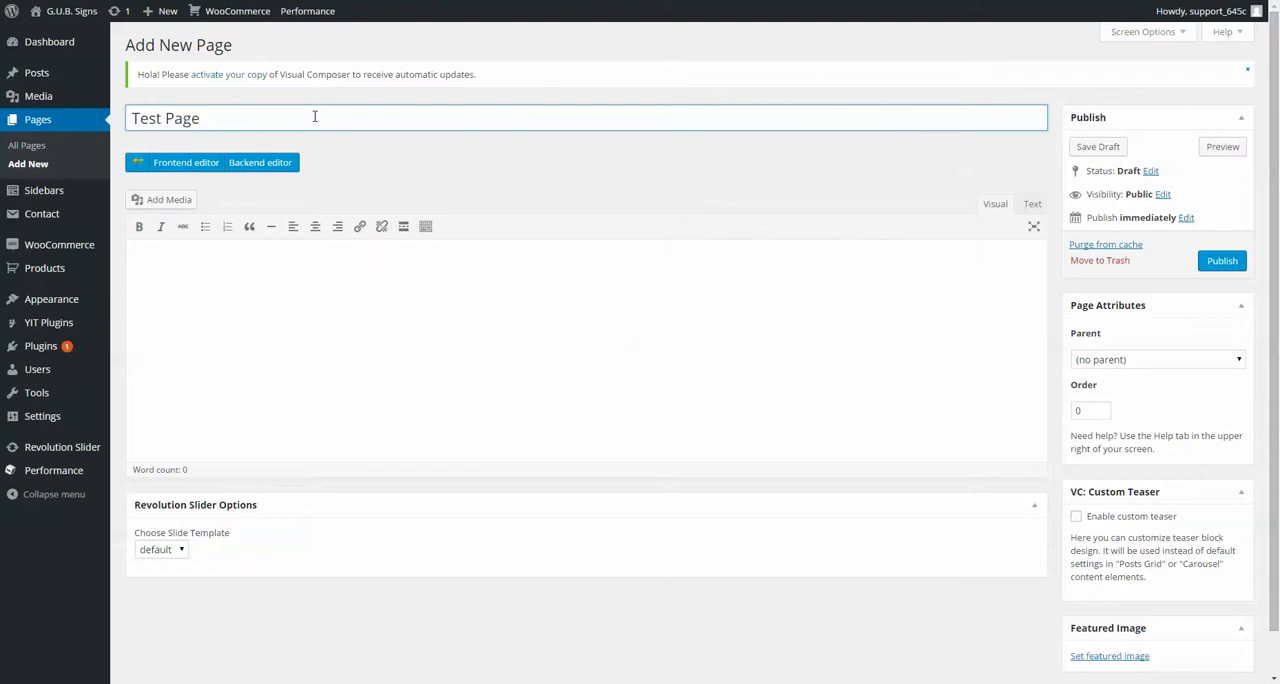
left_click(308, 266)
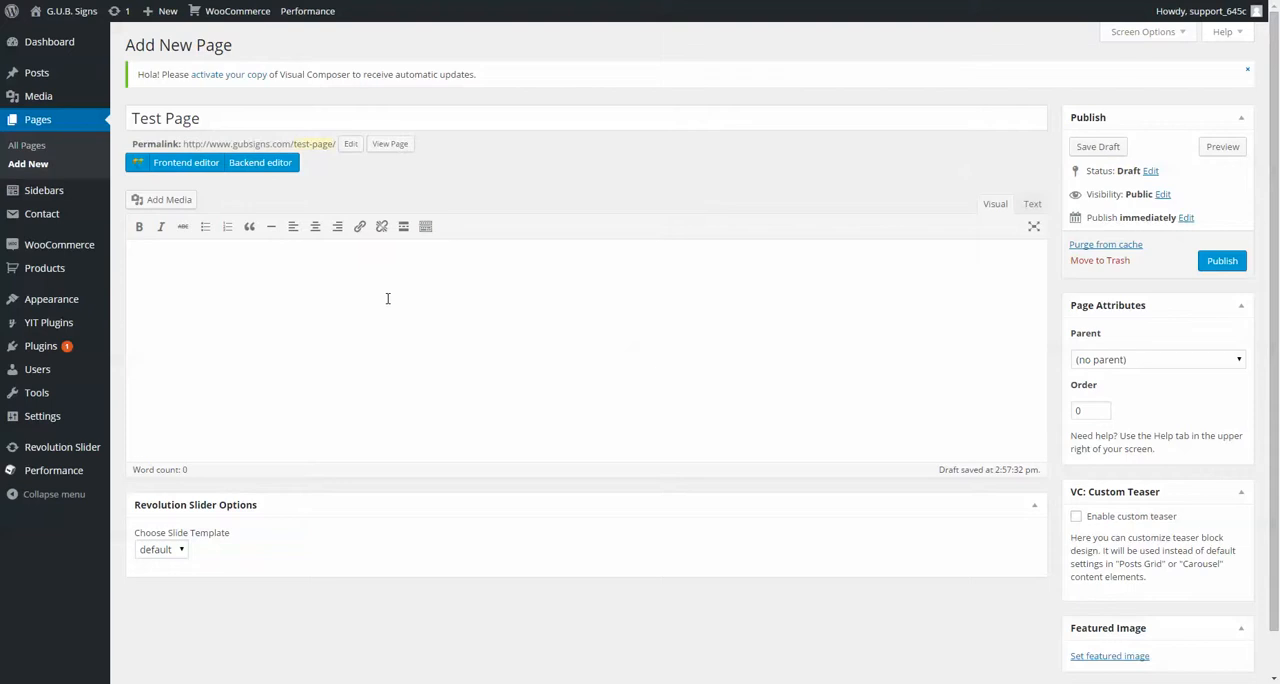
type("words")
Step: Format the "Write words" text as bold, italic and Heading 1
left_click_drag(301, 264, 150, 263)
left_click(139, 226)
left_click(157, 228)
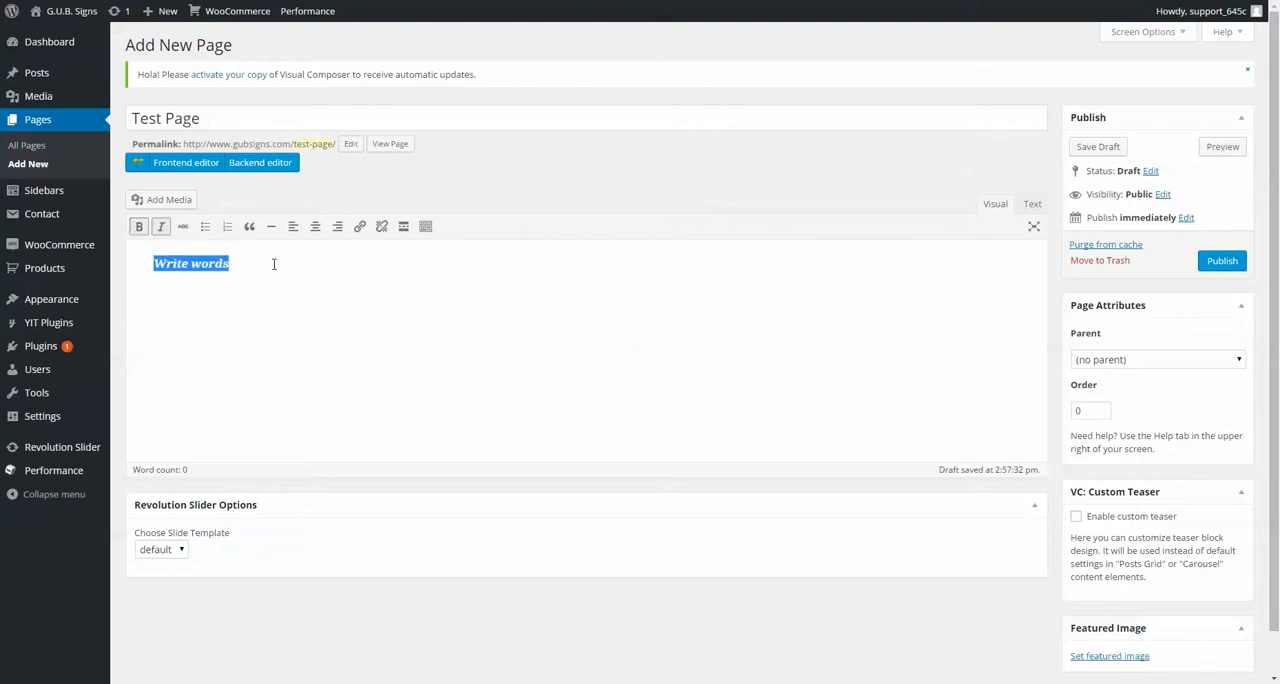
left_click(424, 227)
left_click(175, 250)
left_click(160, 302)
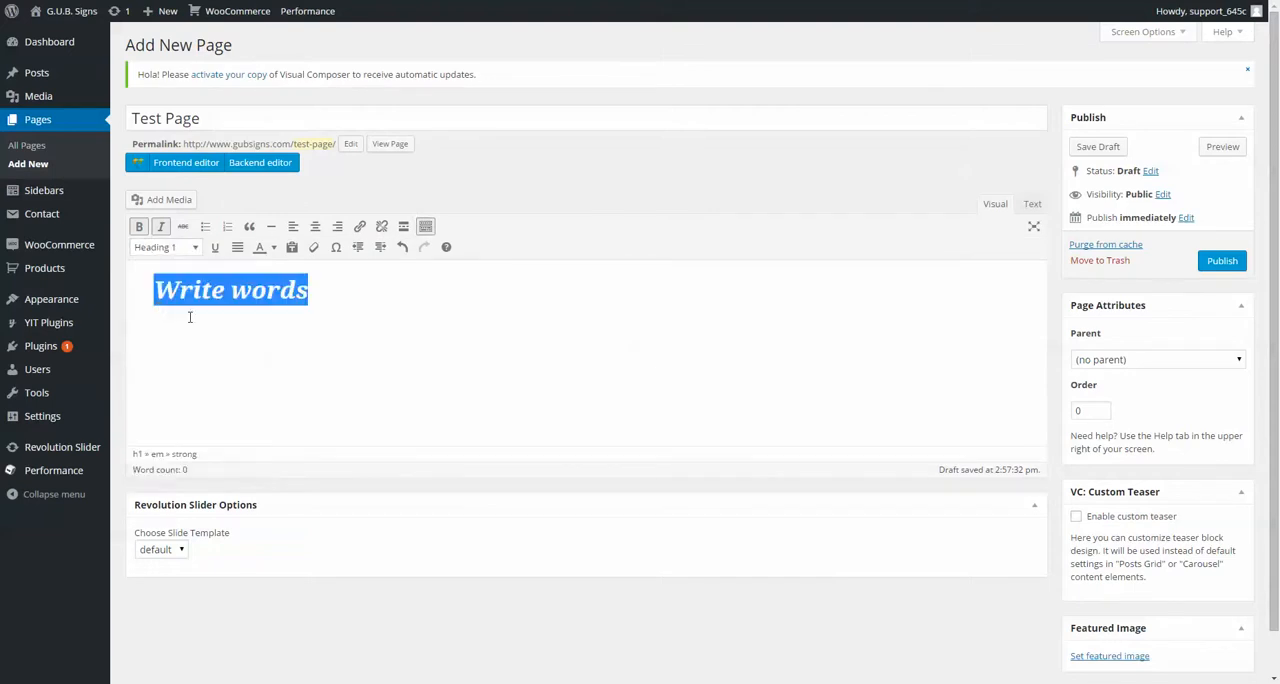
Step: Colour the "e words" part of the heading turquoise and add blank lines below the heading
left_click(349, 310)
left_click_drag(318, 292, 210, 290)
left_click(273, 247)
left_click(273, 247)
left_click(273, 247)
left_click(308, 295)
left_click(441, 319)
key("Return")
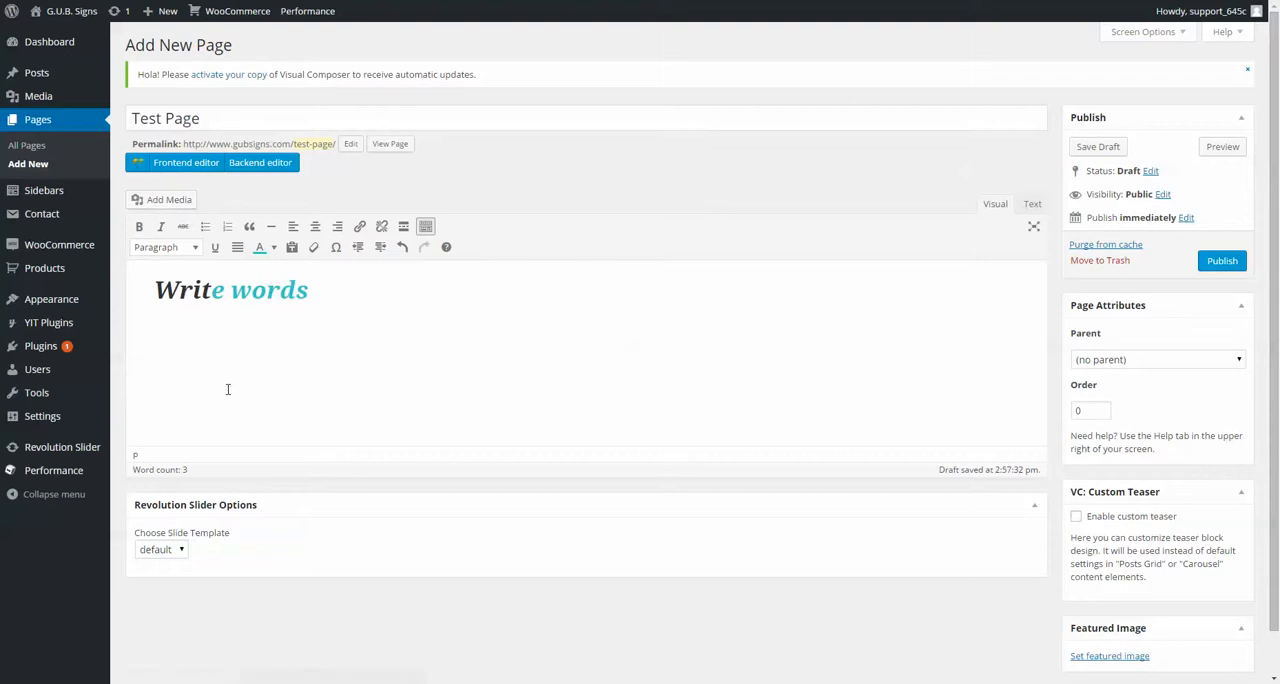
Step: Look over the rest of the page editor and compare it with the live Home page
scroll(246, 375, "down", 1)
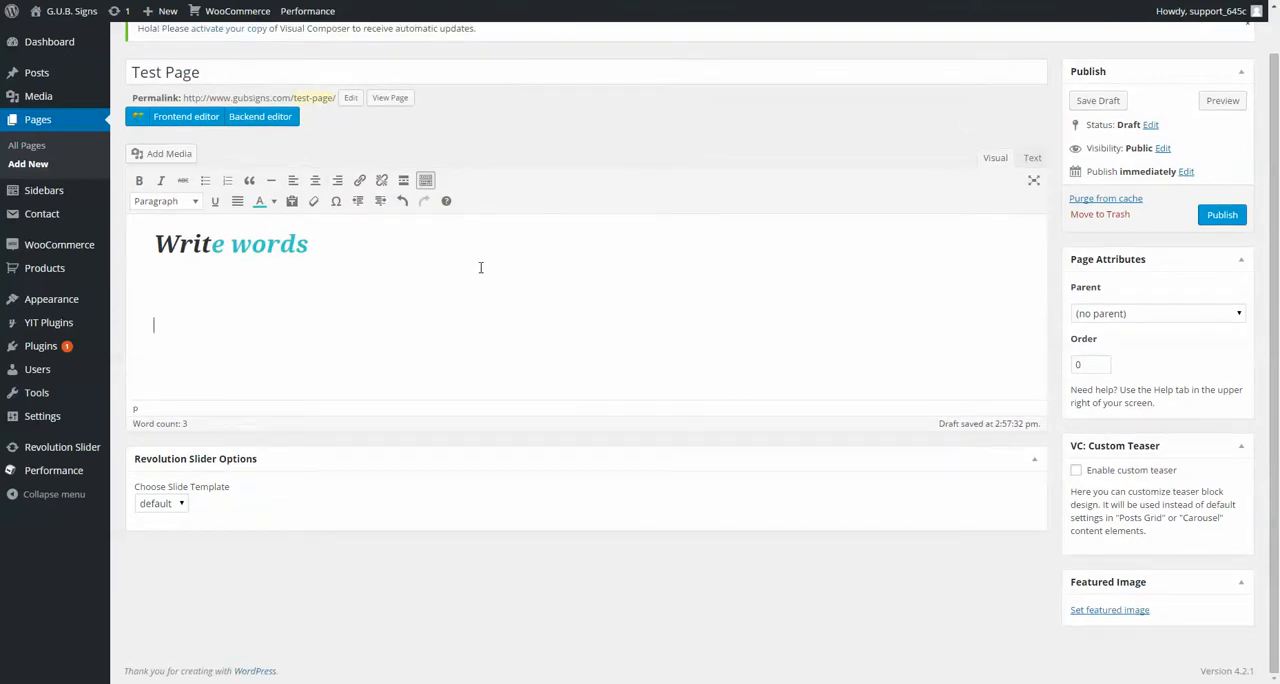
scroll(480, 267, "up", 1)
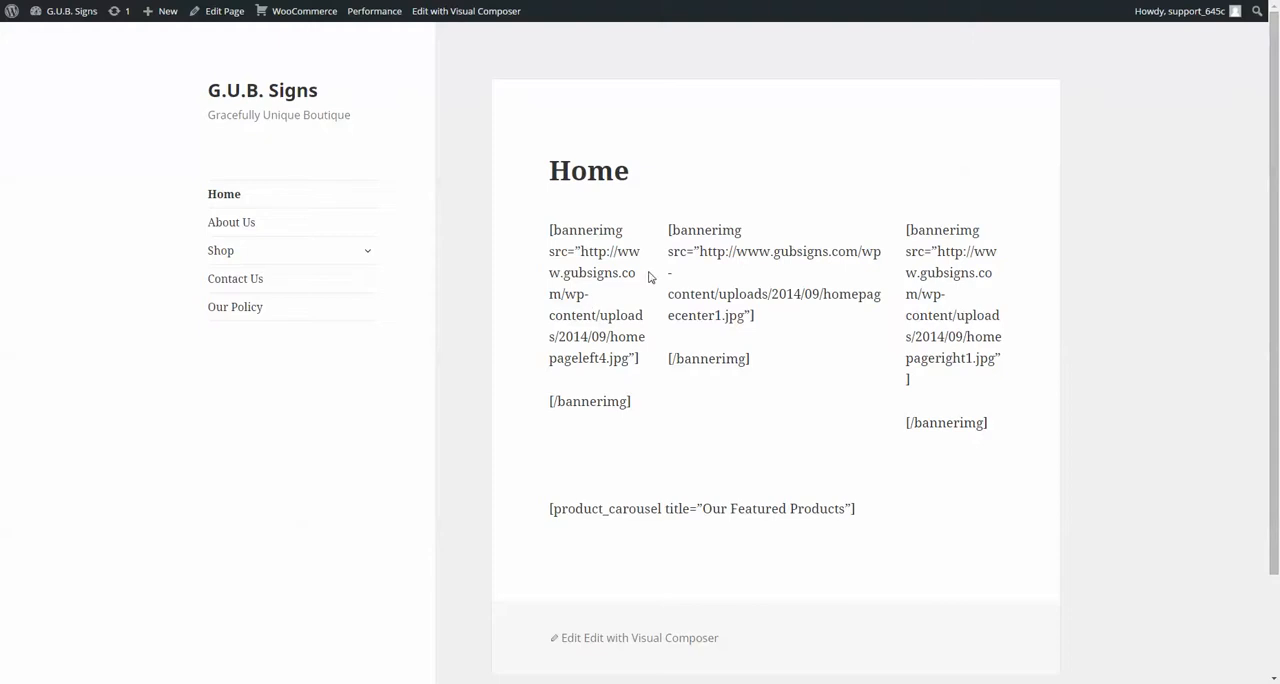
scroll(714, 409, "down", 1)
scroll(574, 334, "up", 1)
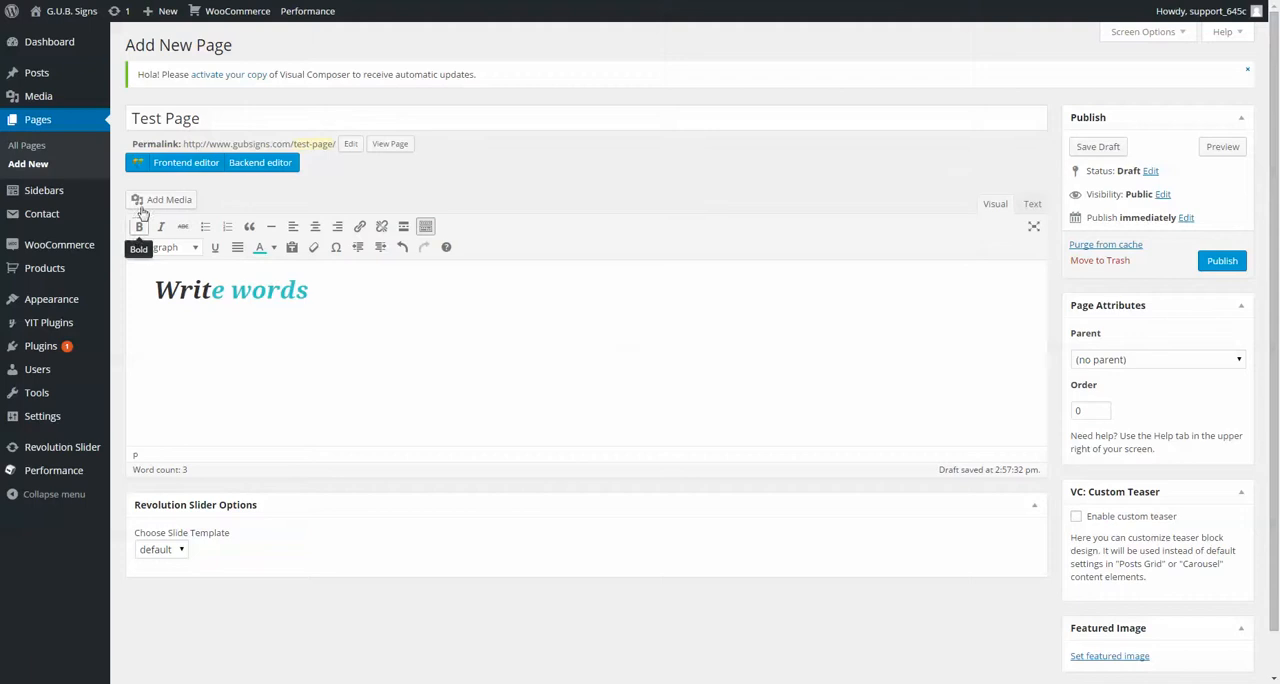
Step: Open the media library to add an image to the page and browse through its pictures, selecting barn12.jpg along the way
left_click(160, 203)
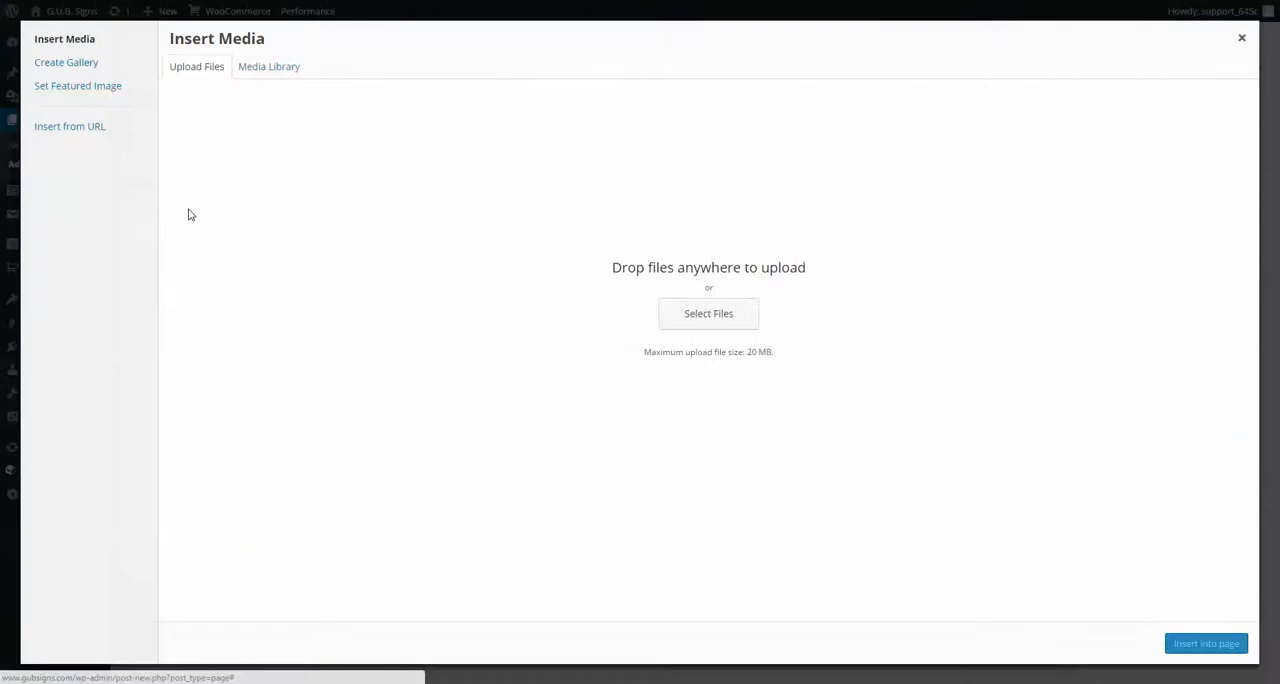
left_click(279, 69)
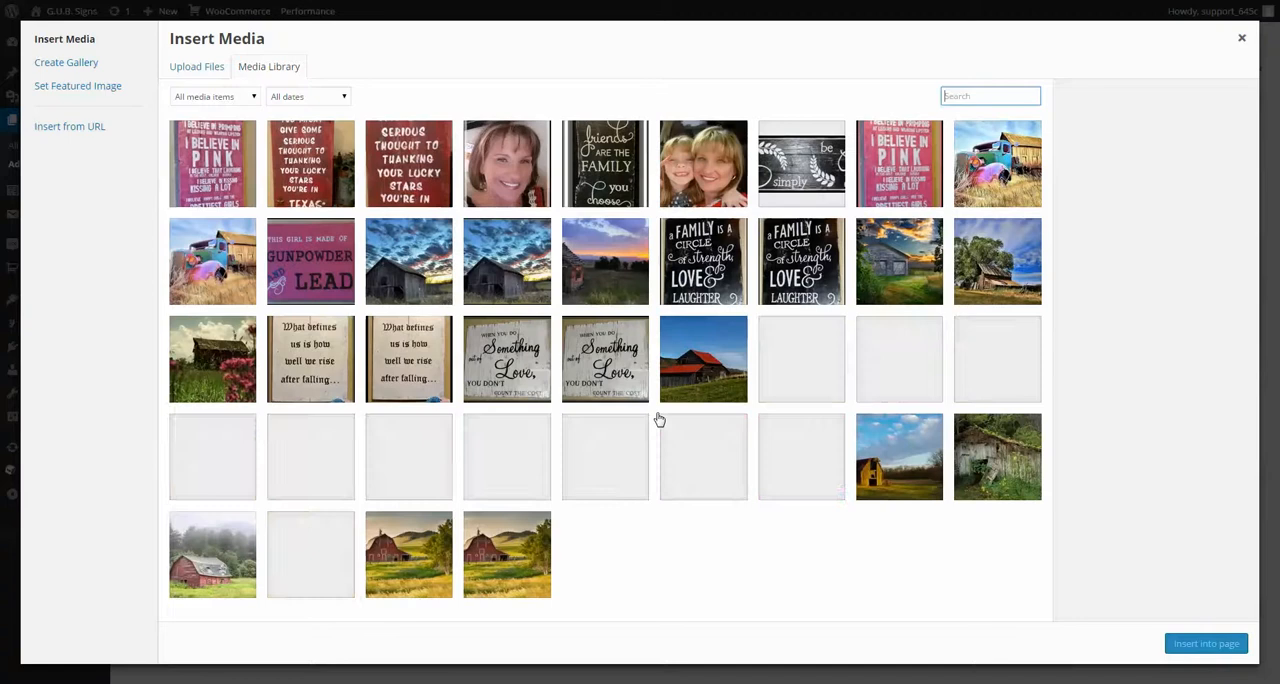
left_click(701, 460)
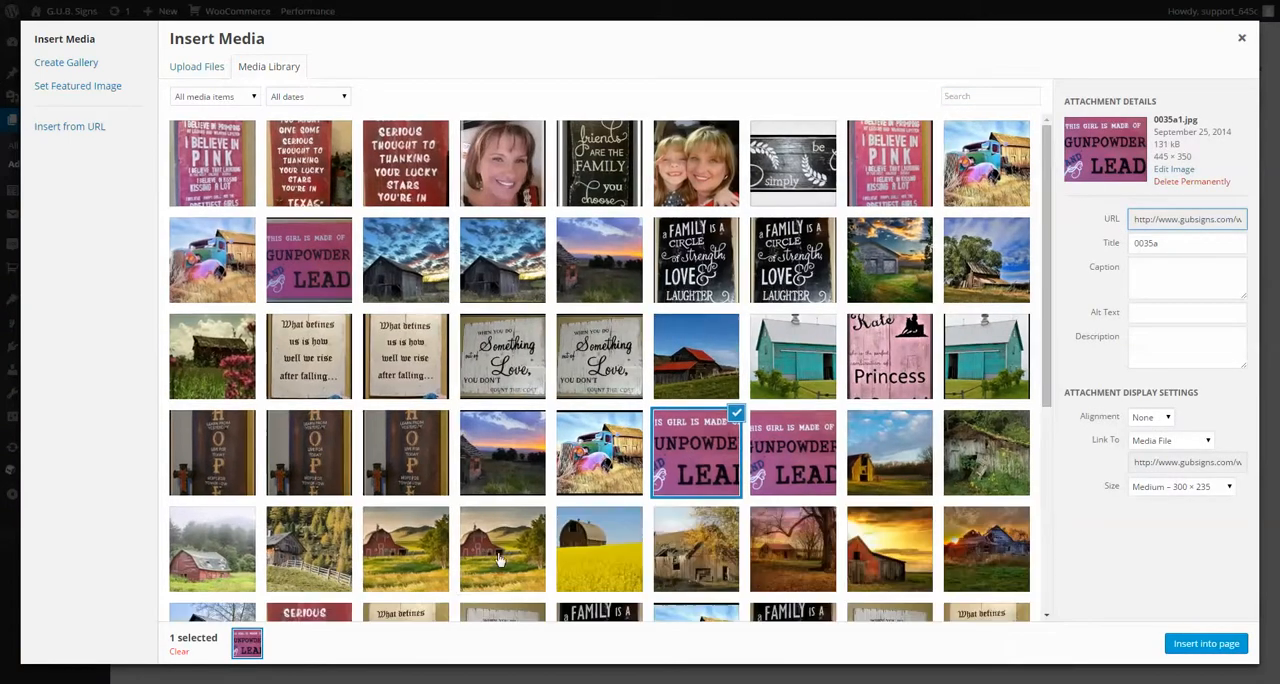
left_click(490, 556)
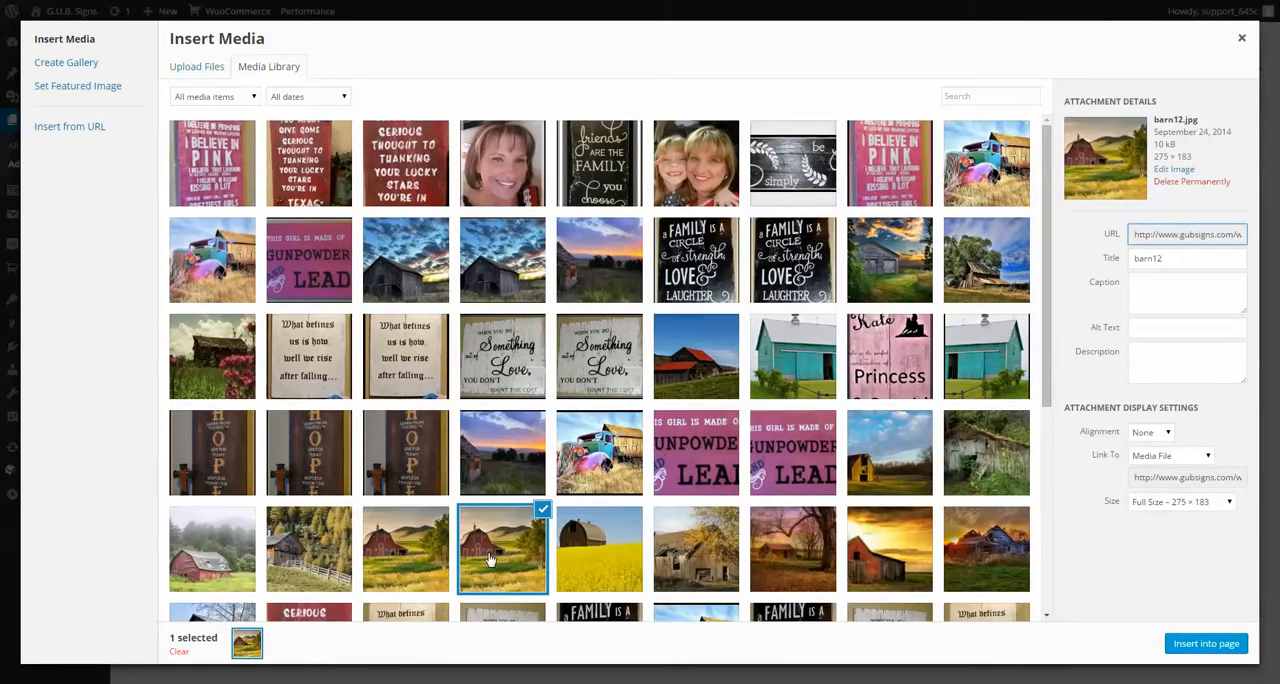
scroll(558, 445, "down", 4)
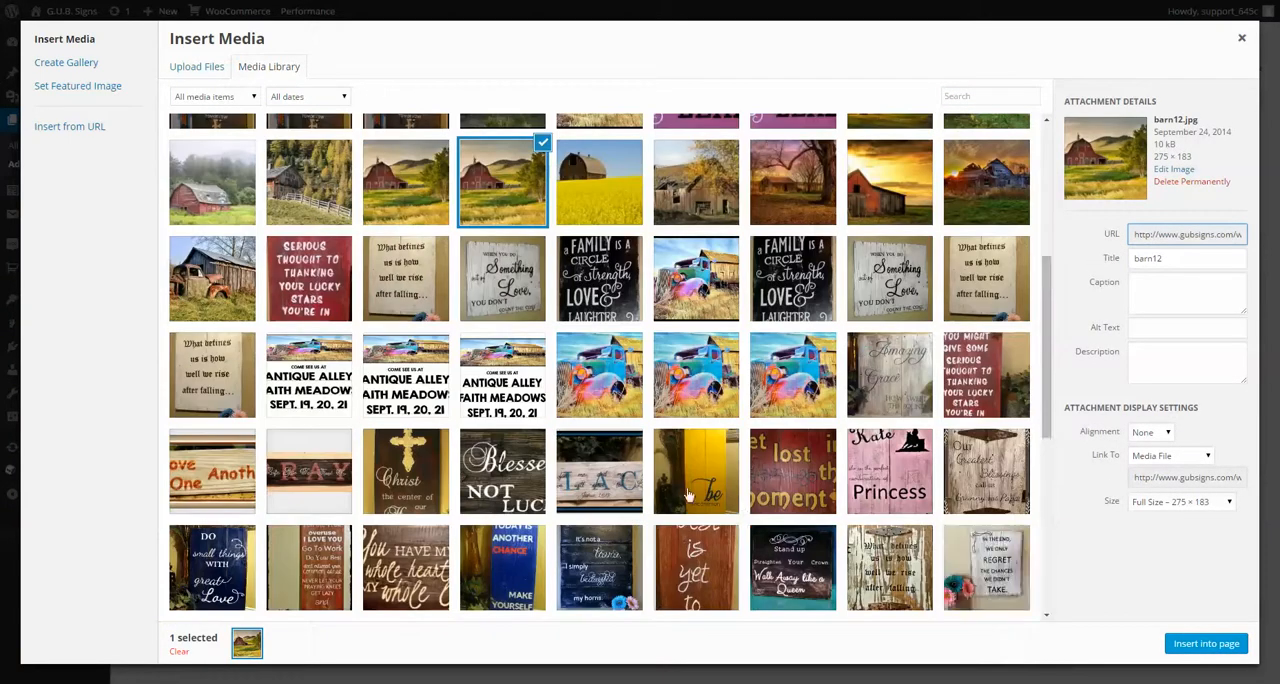
scroll(742, 488, "down", 3)
scroll(742, 488, "down", 2)
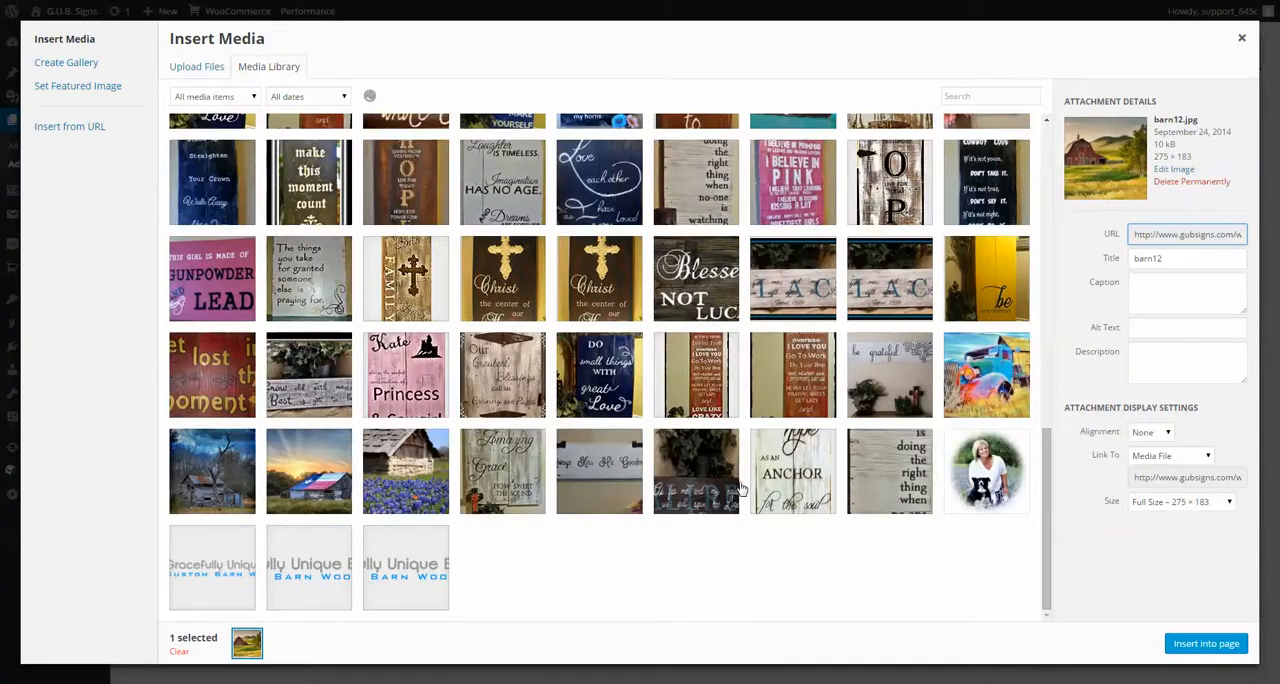
Step: Preview the Gracefully Unique Boutique logo variants at the end of the media library
left_click(752, 565)
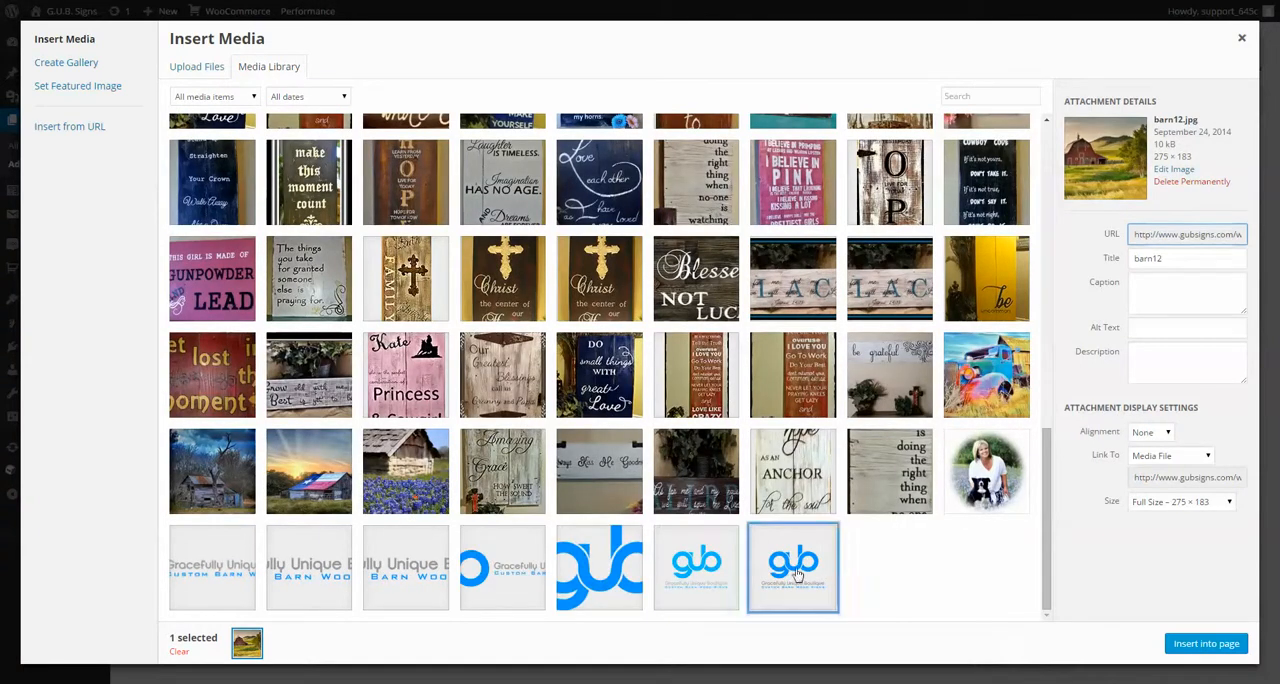
left_click(684, 570)
left_click(585, 567)
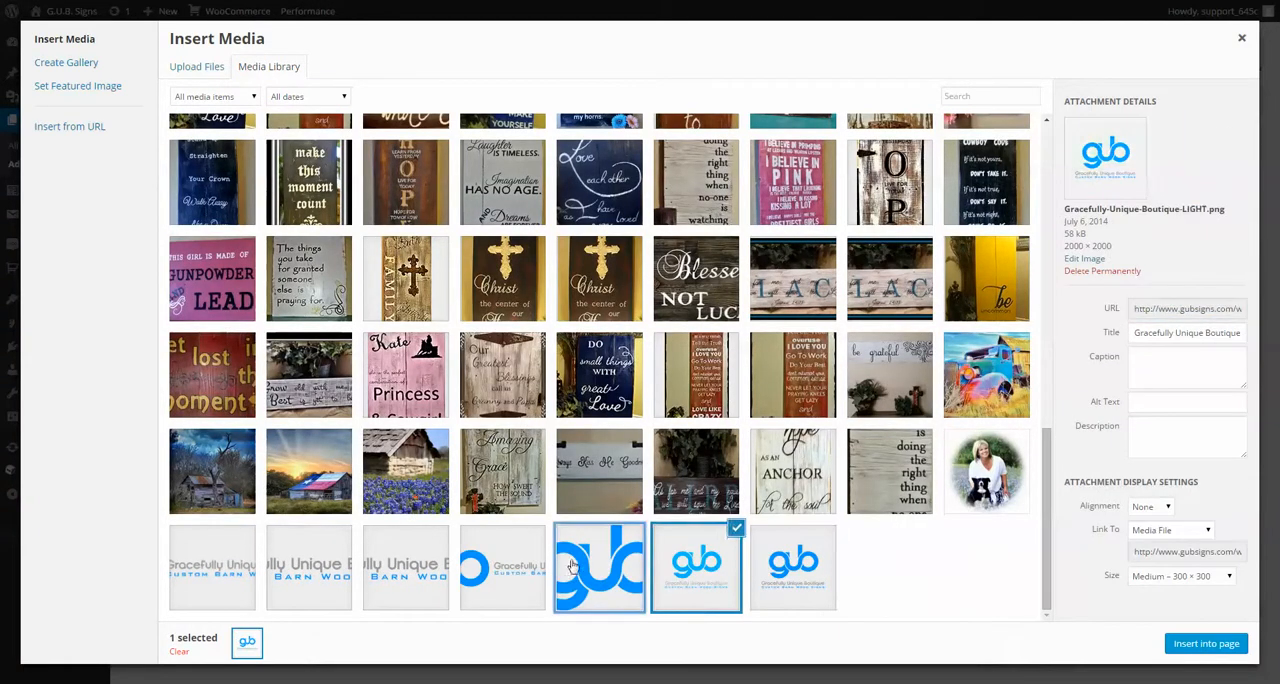
left_click(497, 572)
left_click(409, 568)
left_click(288, 570)
left_click(218, 570)
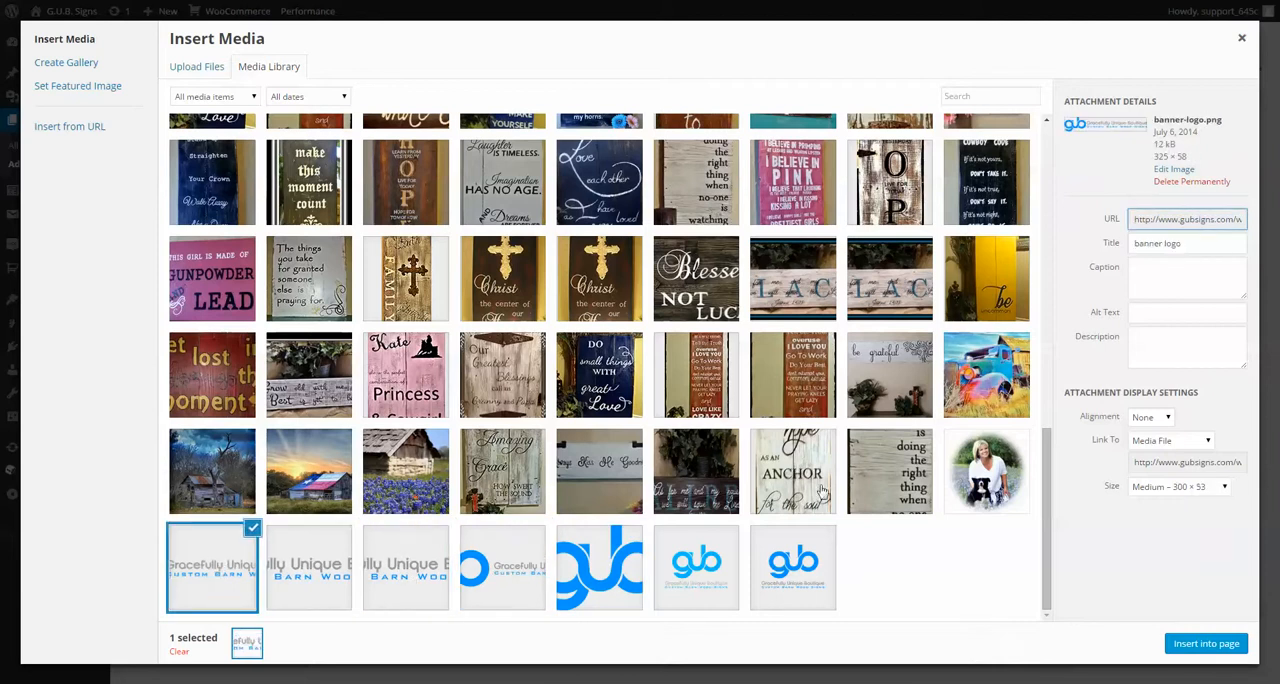
Step: Insert banner-logo.png at Medium size (300 × 53) into the page below the heading
left_click(1005, 478)
left_click(915, 475)
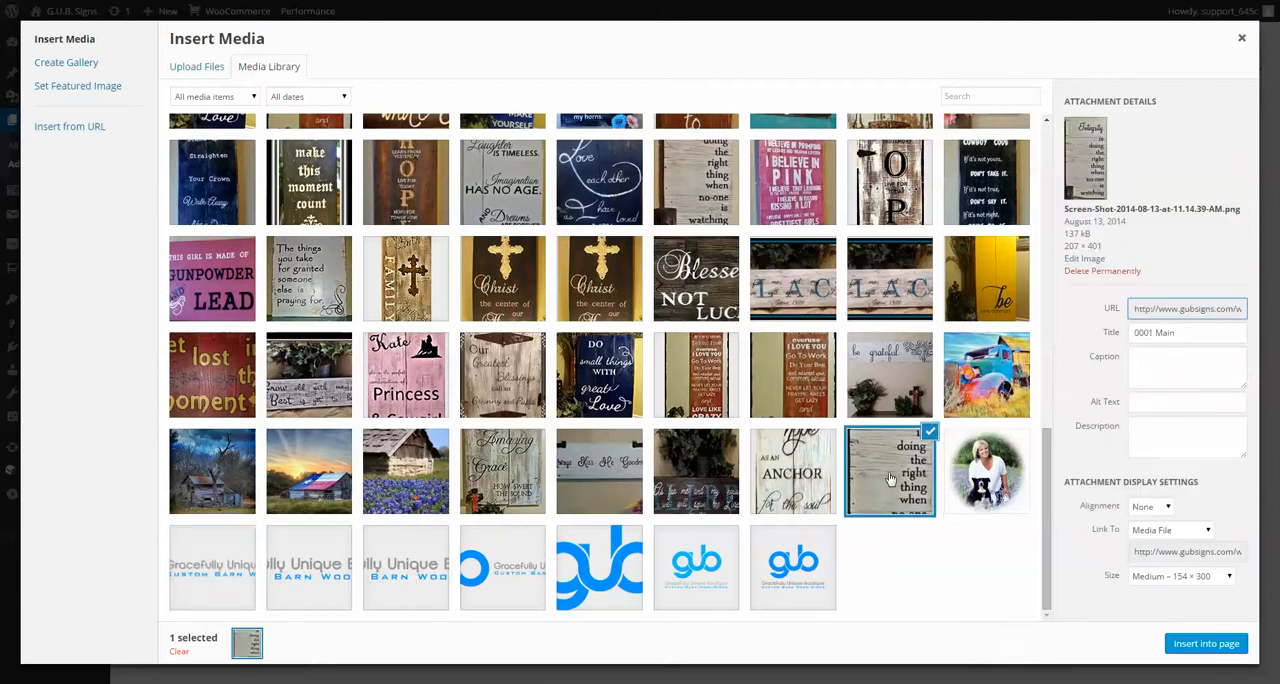
left_click(824, 470)
left_click(196, 575)
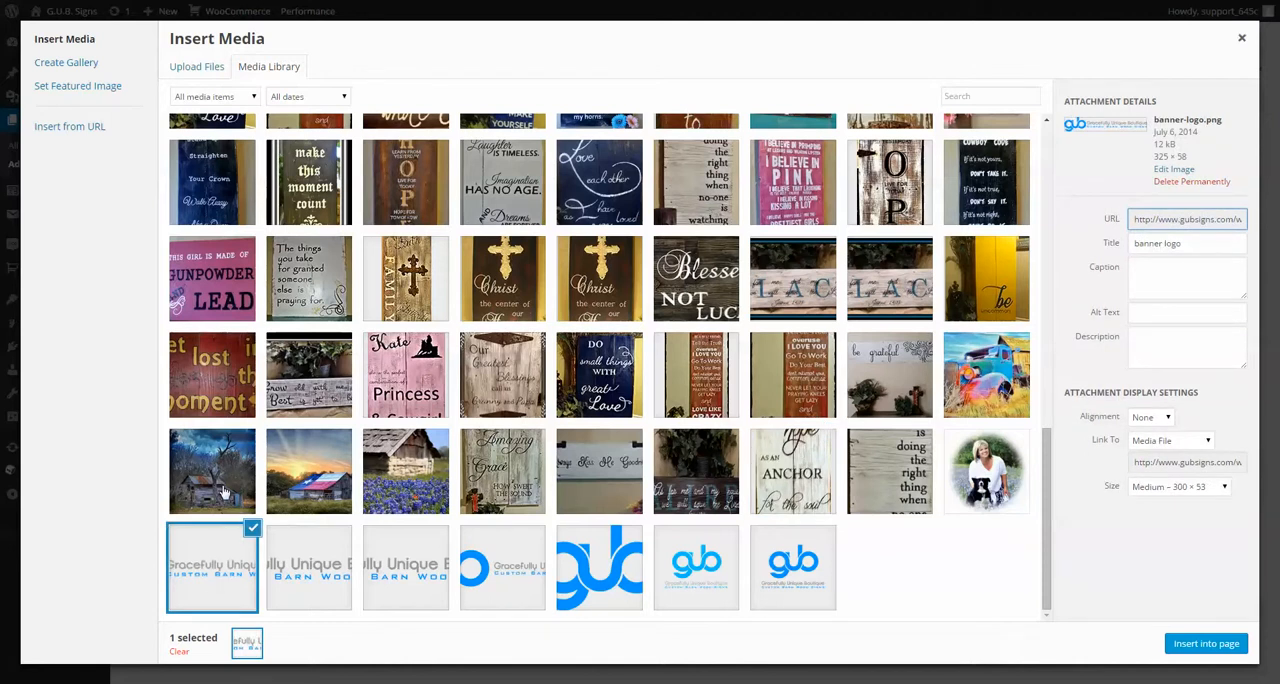
left_click(1188, 641)
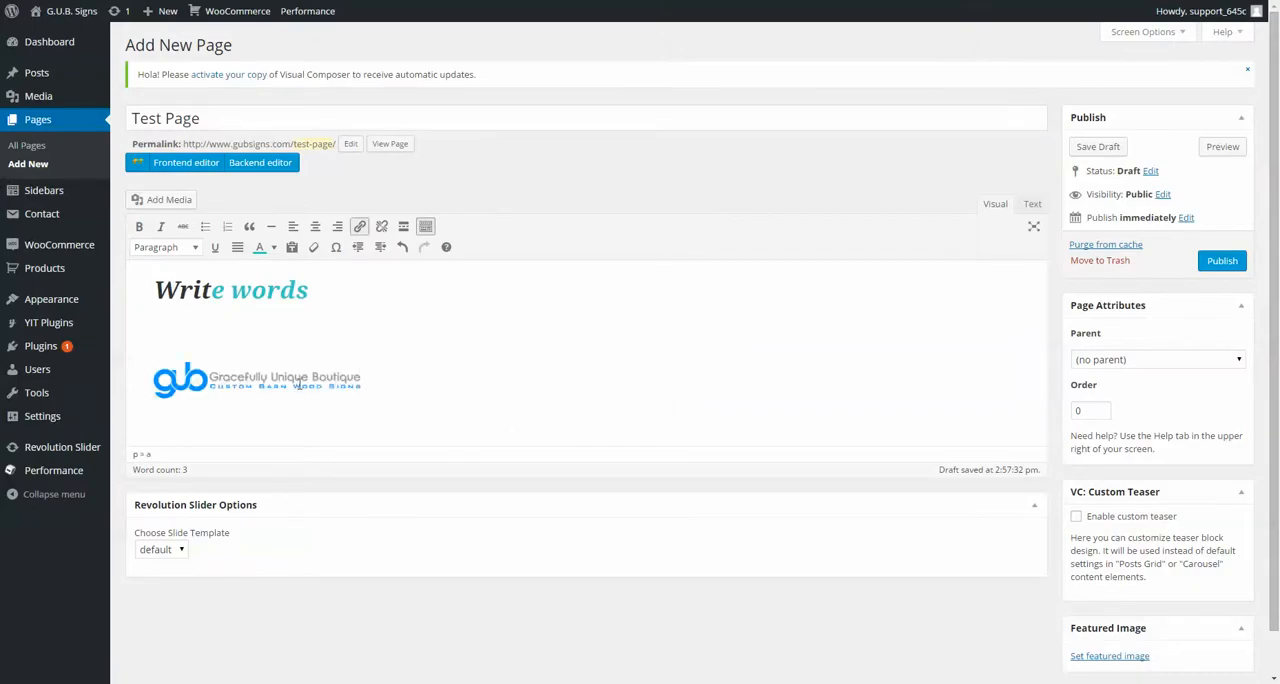
Step: Change the inserted banner logo to Full Size (325 × 58) and set its link type to Custom URL, keeping the banner-logo.png address
left_click(243, 374)
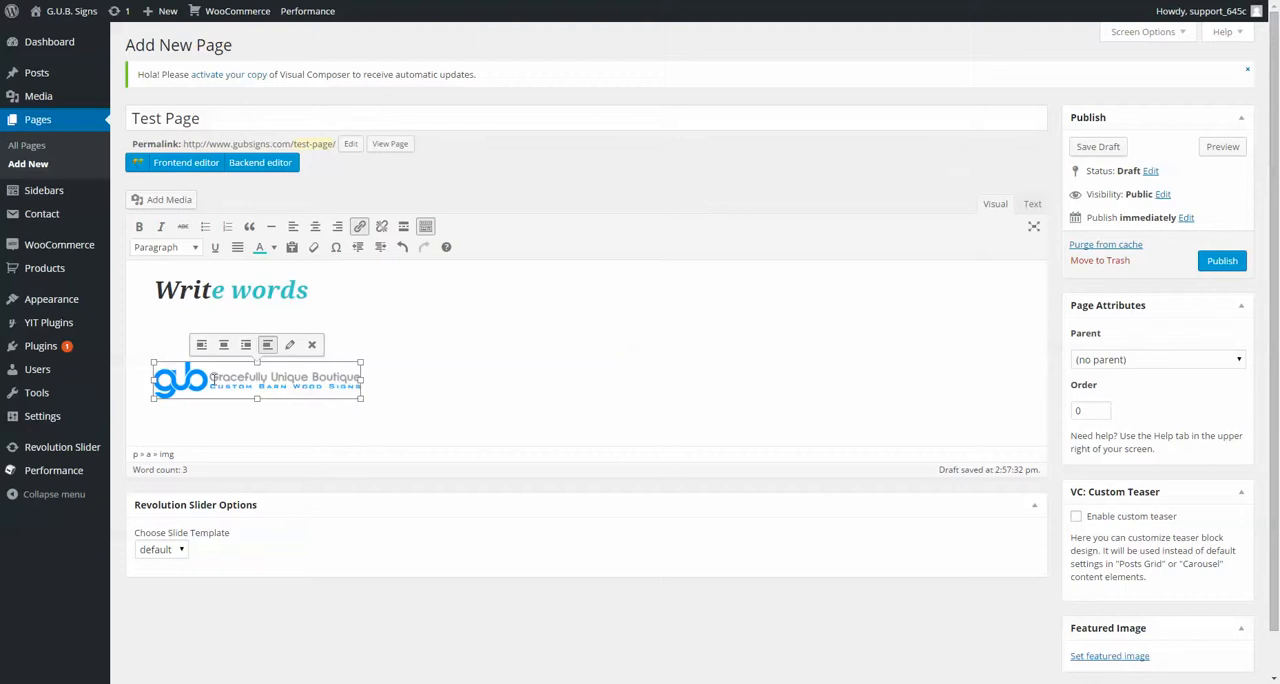
left_click(289, 345)
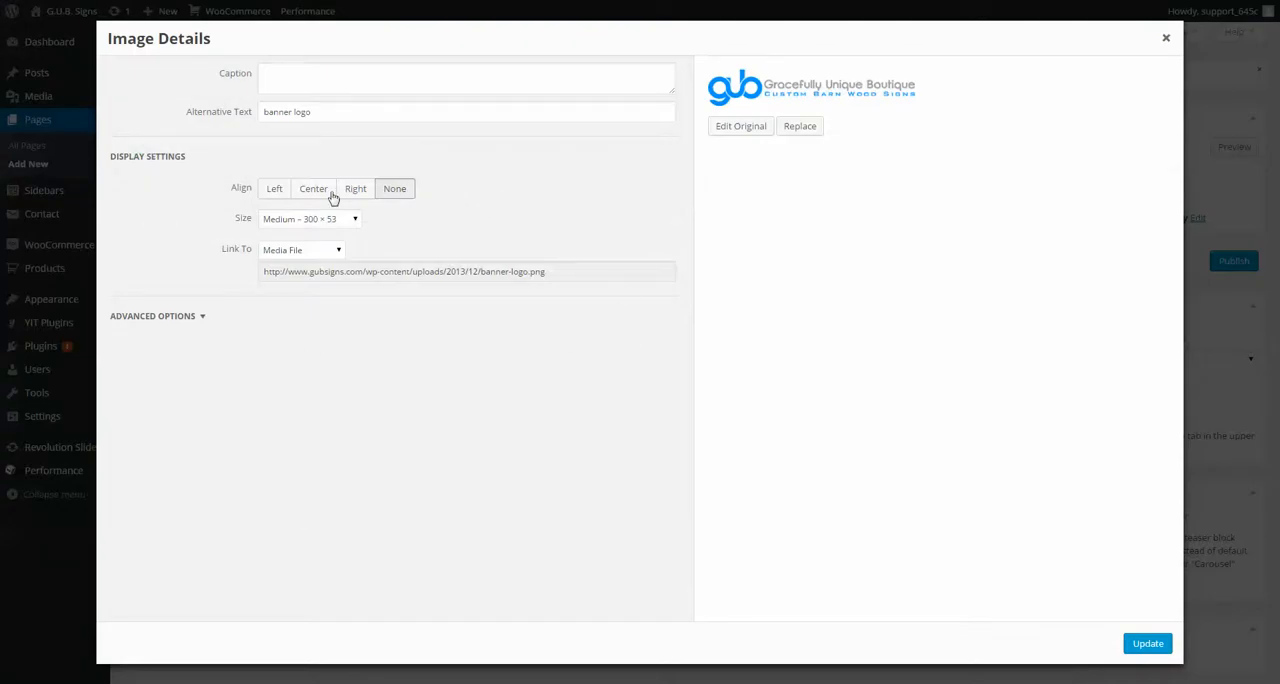
left_click(306, 221)
left_click(293, 259)
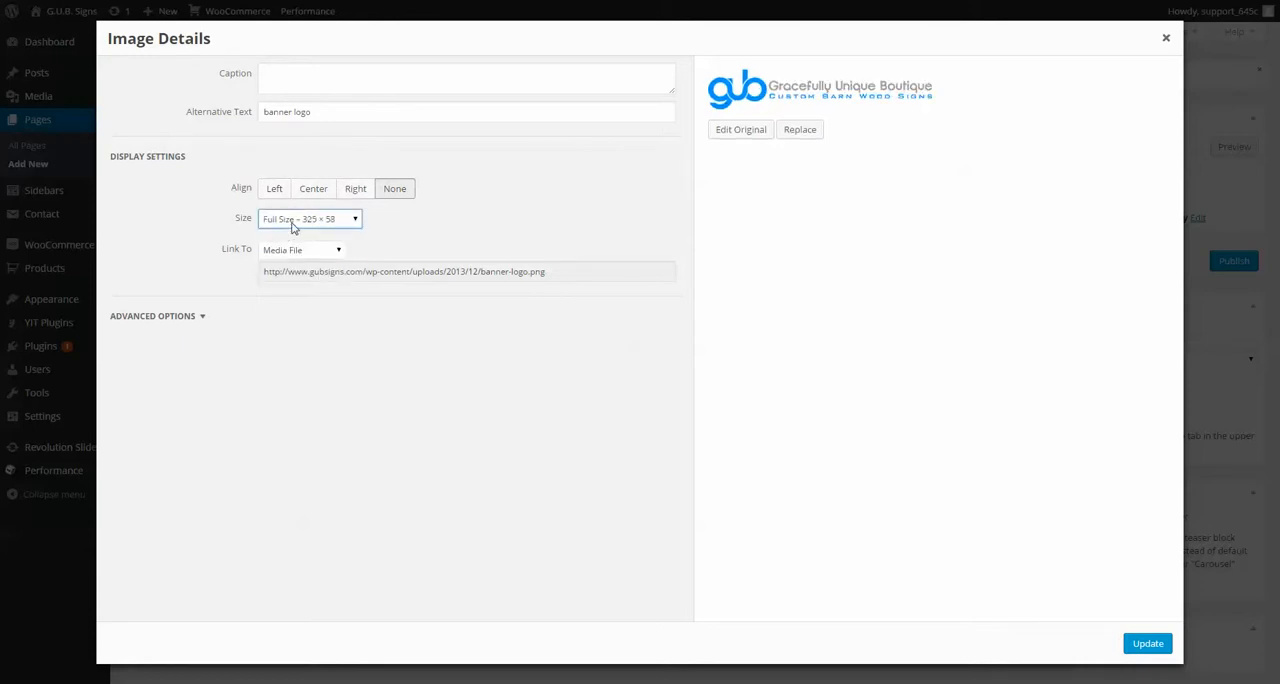
left_click(300, 251)
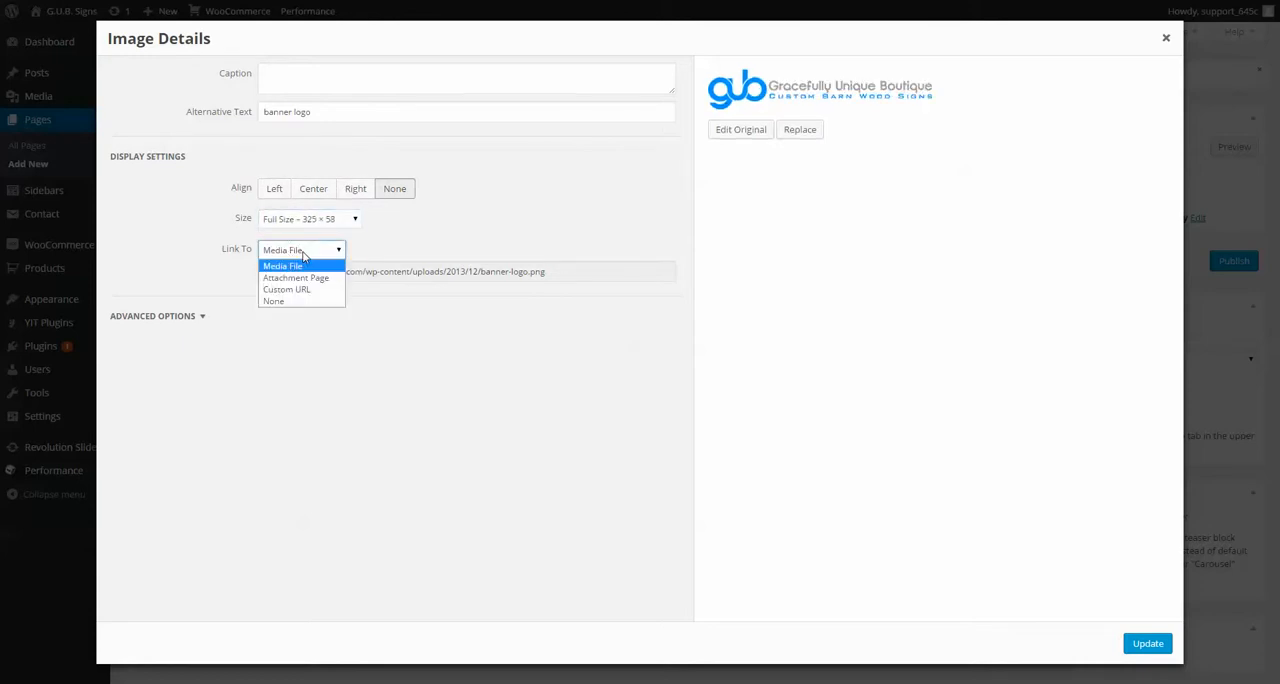
left_click(304, 256)
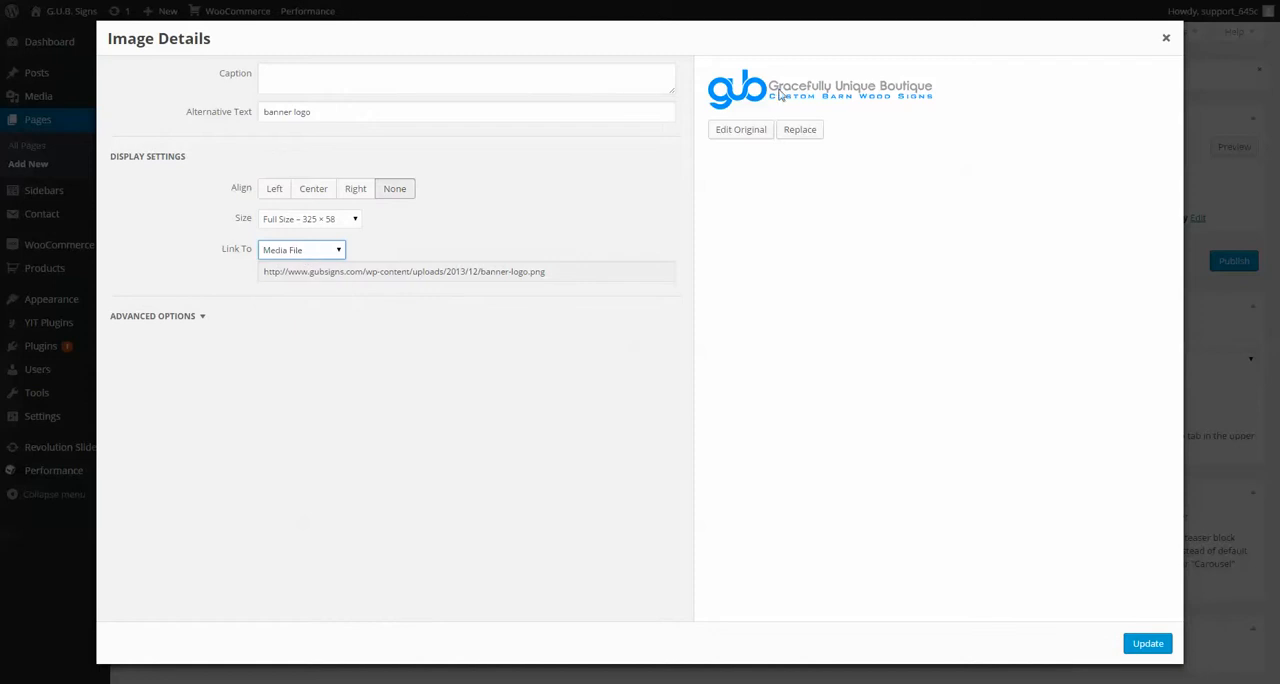
left_click(300, 250)
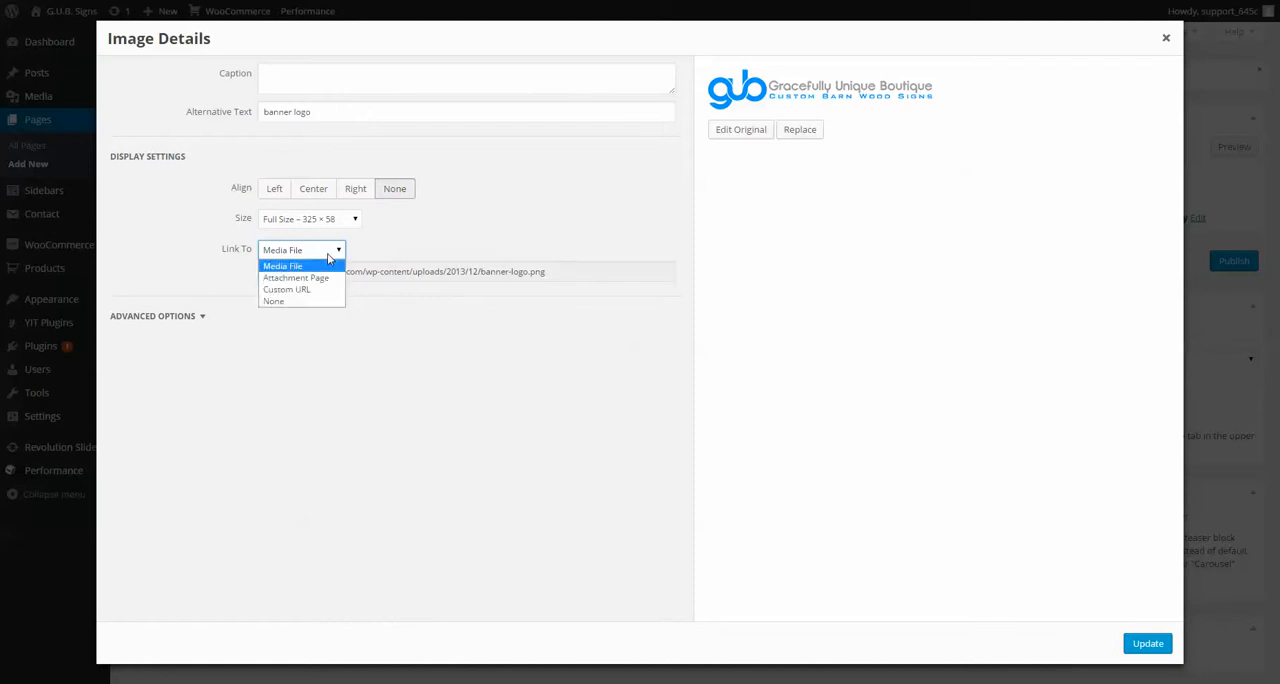
left_click(313, 296)
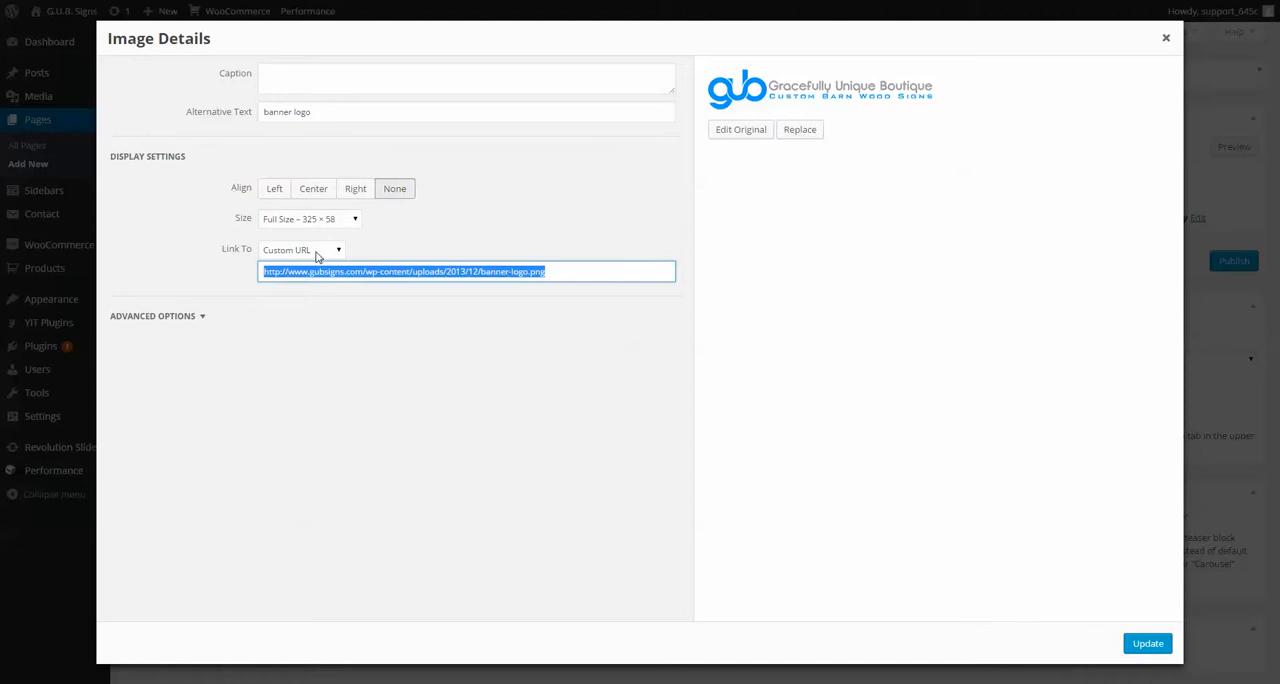
left_click(1148, 643)
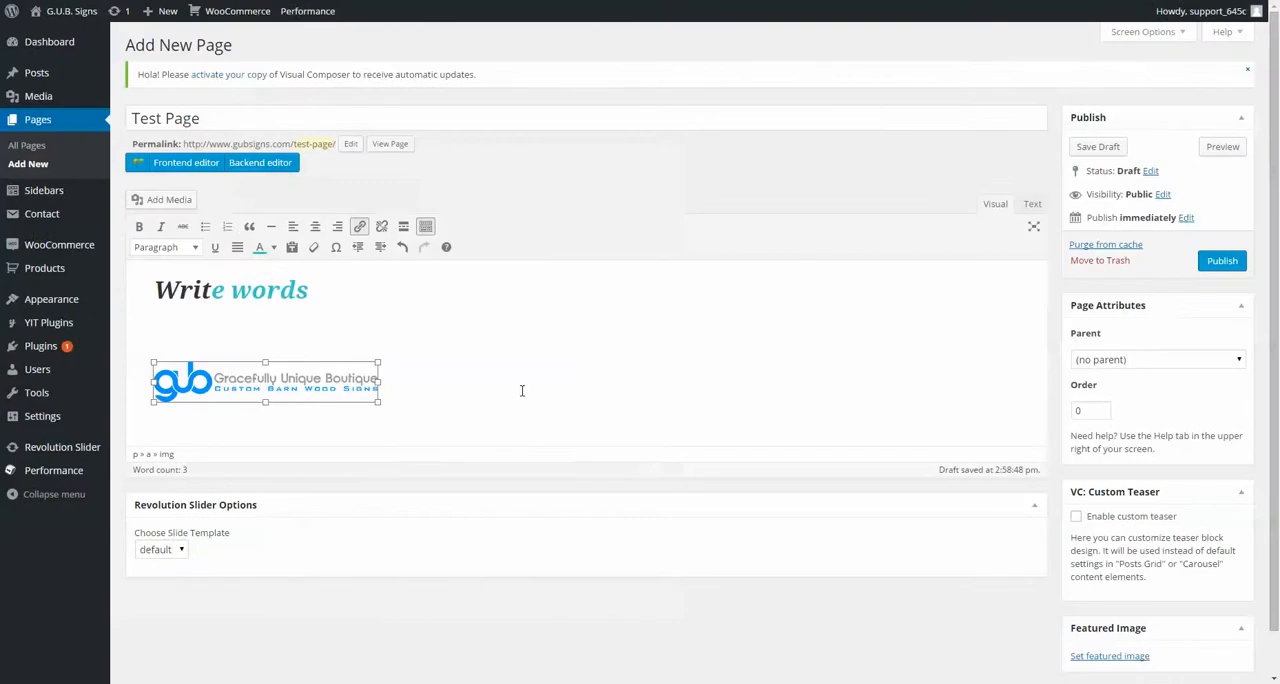
Step: Shrink the banner logo proportionally in the page content to slightly more than half its width
left_click(455, 380)
left_click(301, 383)
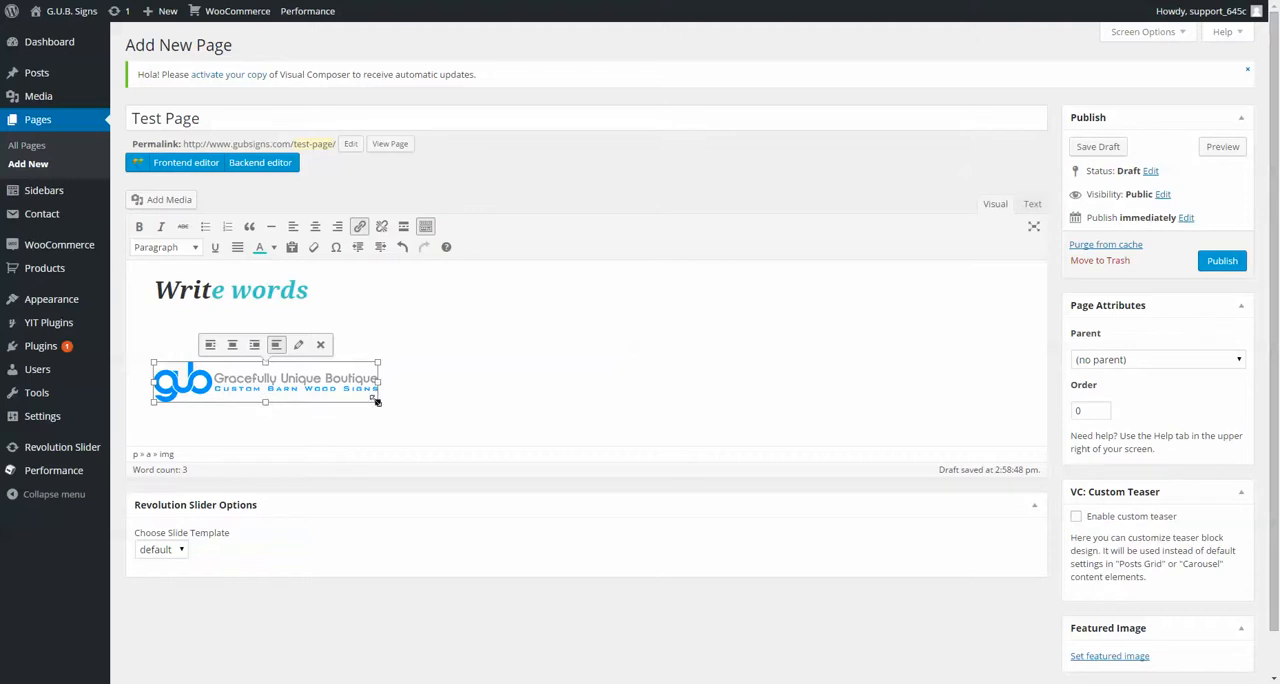
left_click_drag(377, 402, 284, 395)
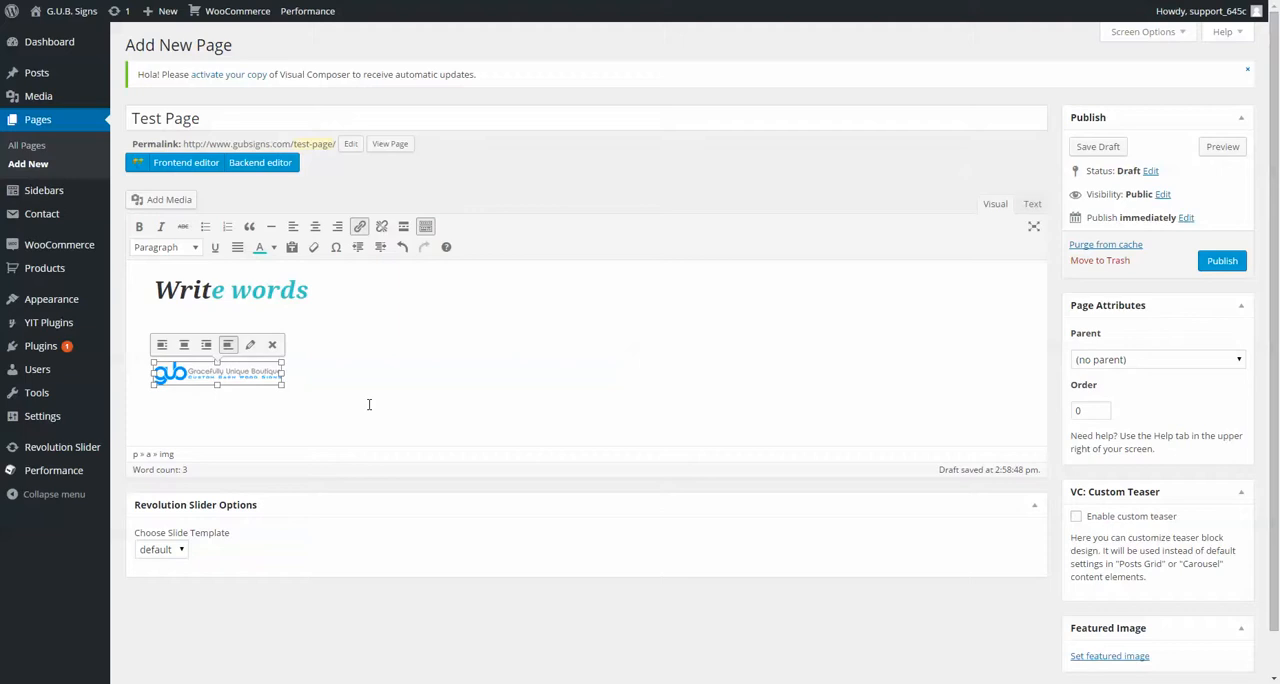
Step: Delete the banner logo and the "Write words" heading, clearing all content from the page body
key("Delete")
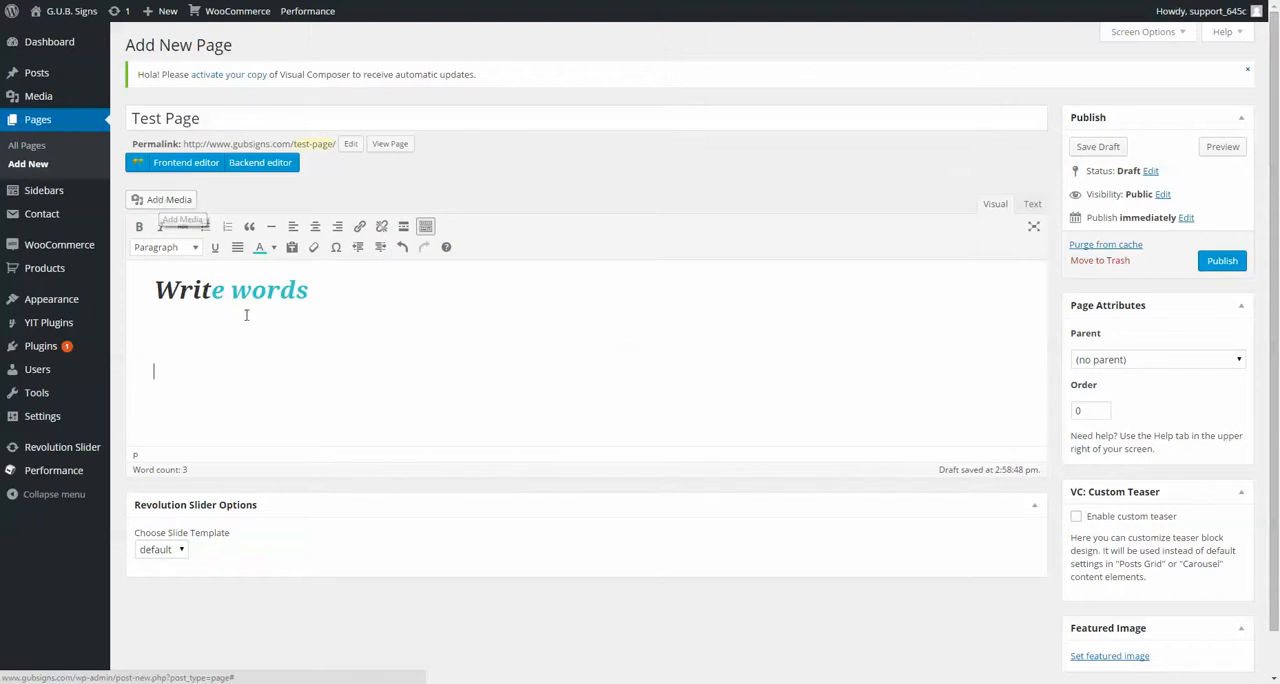
key("ctrl+a")
key("BackSpace")
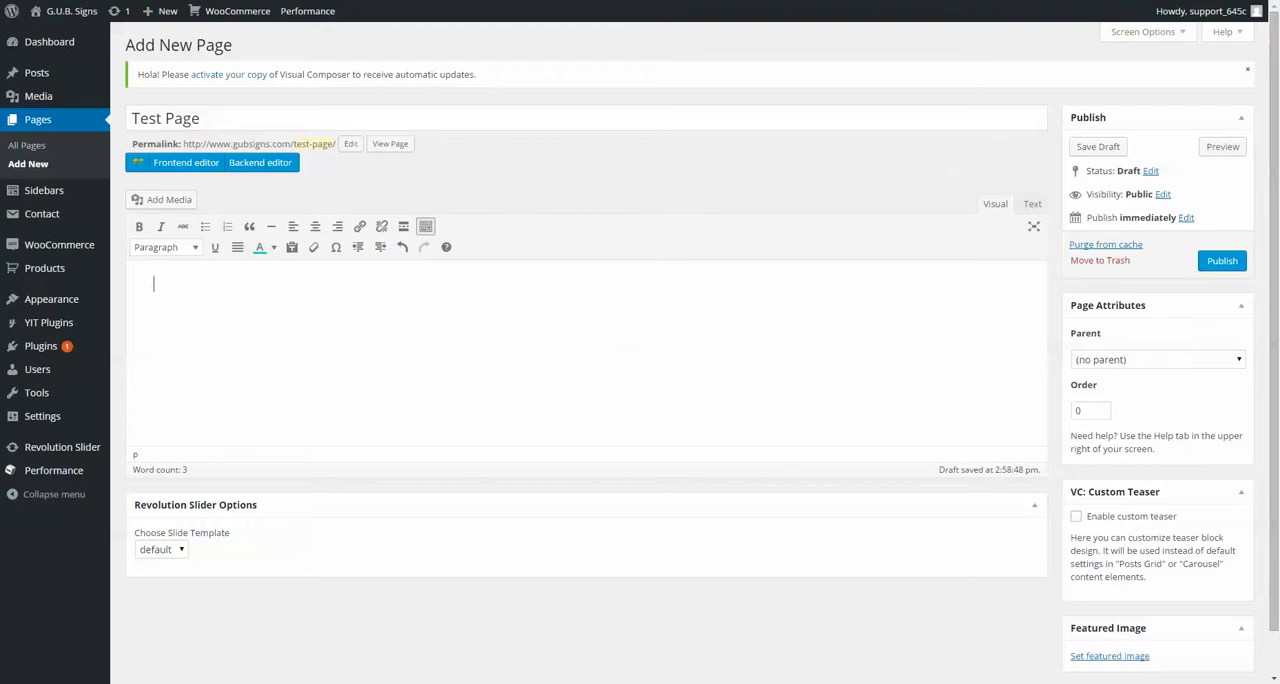
mouse_move(33, 200)
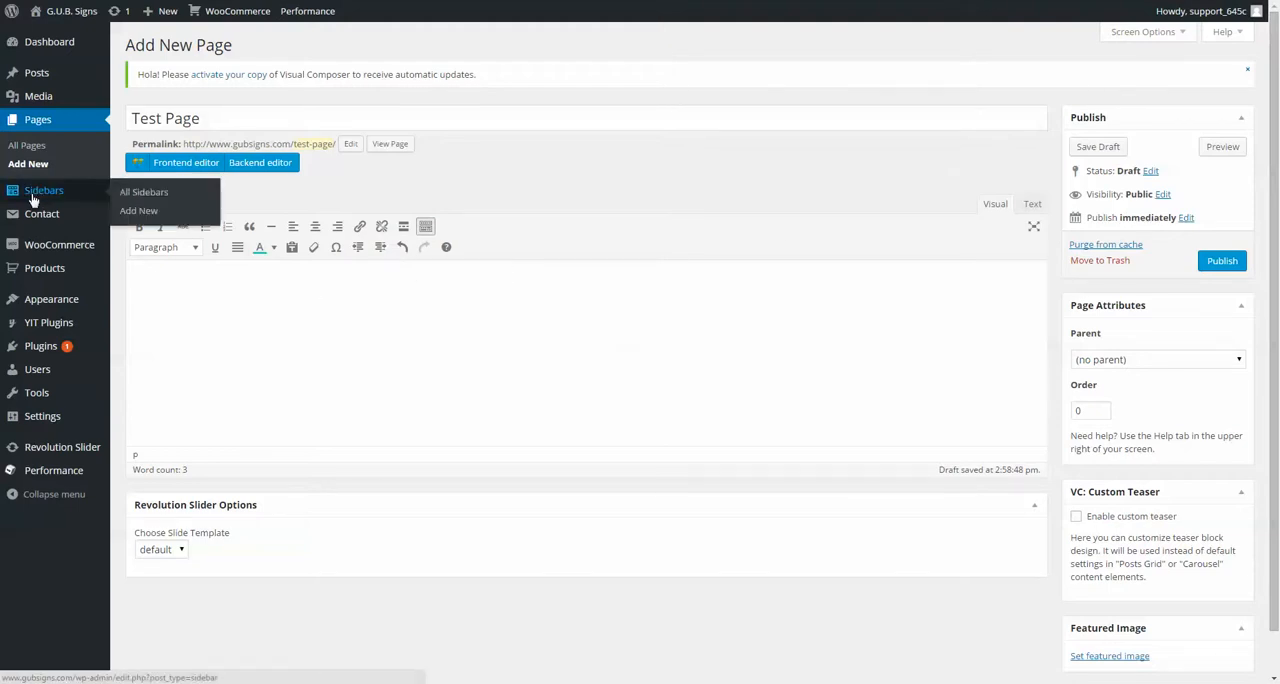